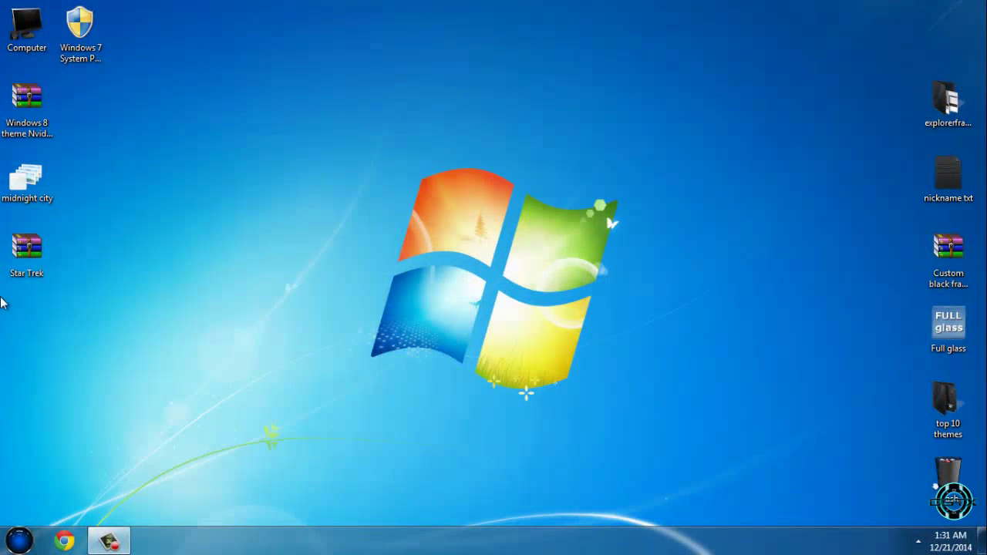
Refresh the desktop twice while selecting the Star Trek and Windows 8 theme archives
{"action": "left_click", "coordinate": [27, 251]}
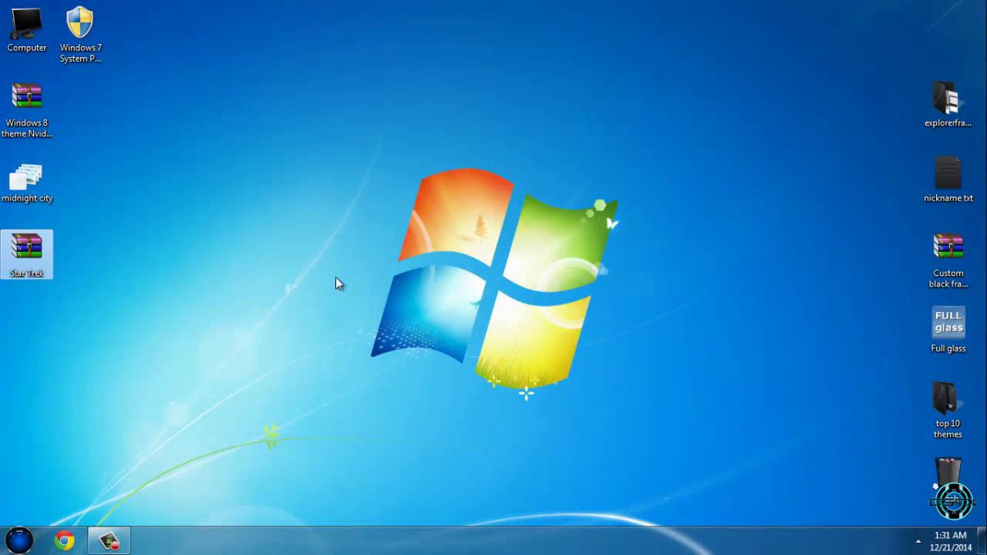
{"action": "right_click", "coordinate": [182, 190]}
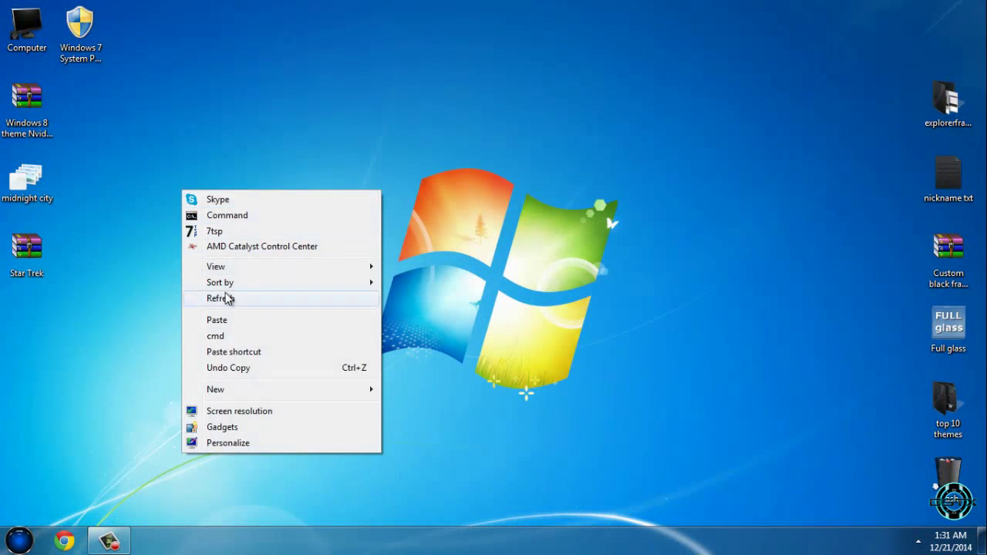
{"action": "left_click", "coordinate": [228, 294]}
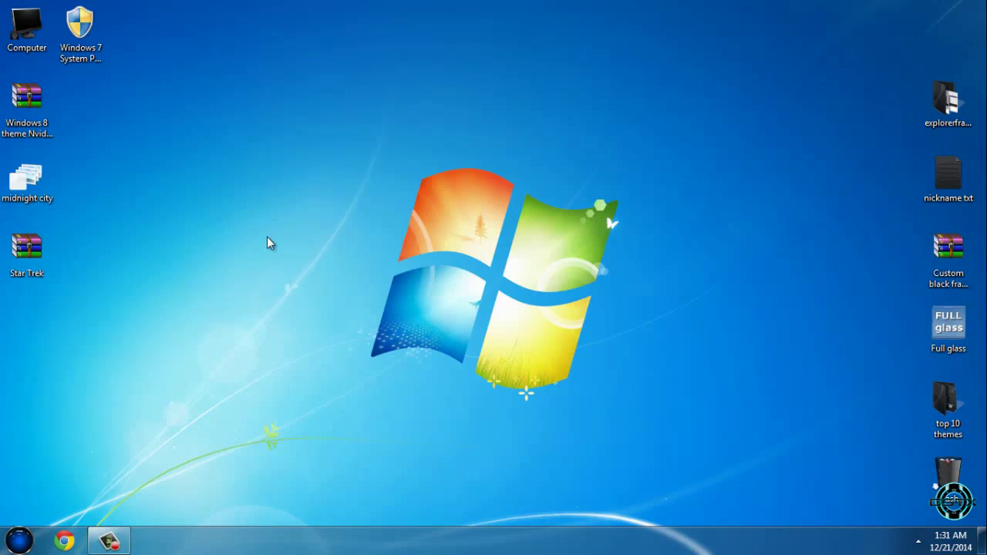
{"action": "right_click", "coordinate": [168, 176]}
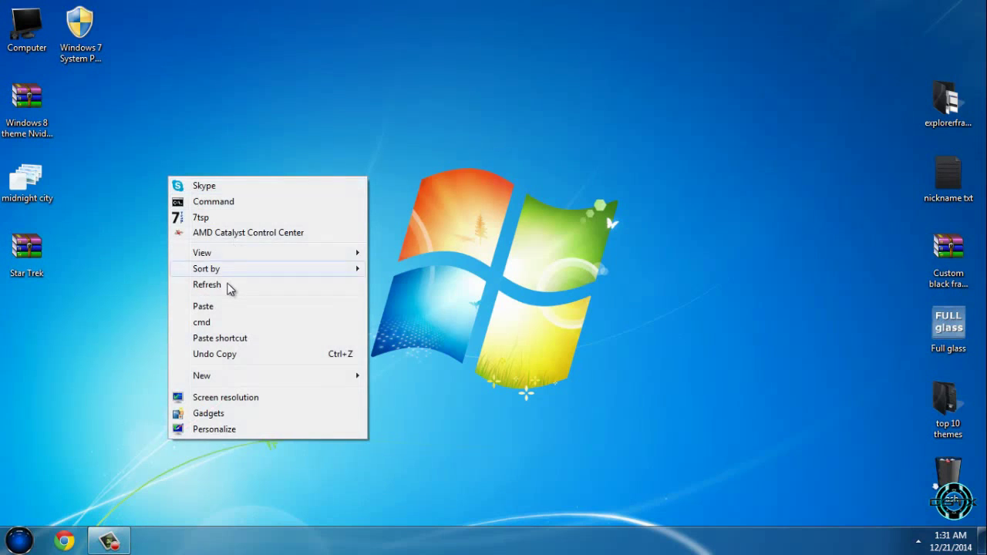
{"action": "left_click", "coordinate": [227, 289]}
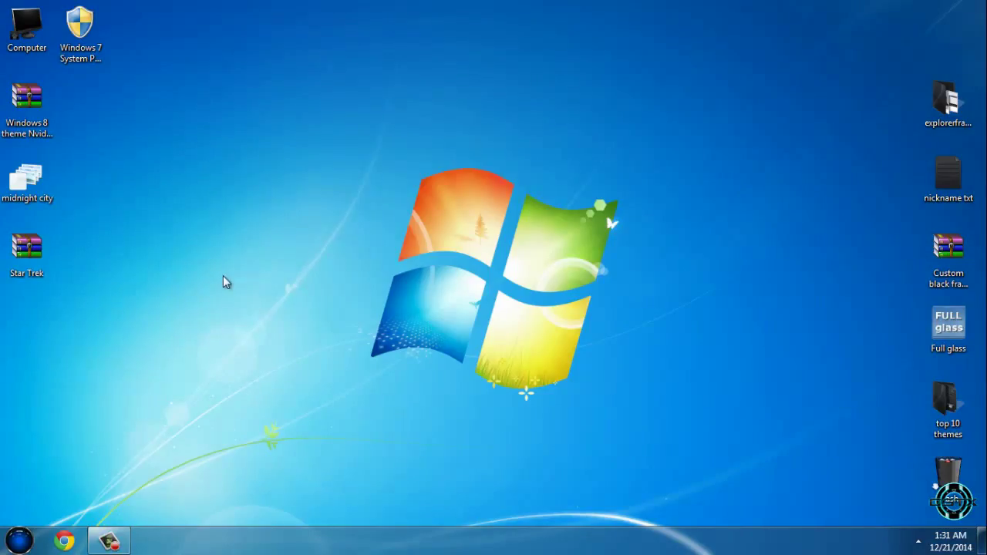
{"action": "left_click", "coordinate": [27, 251]}
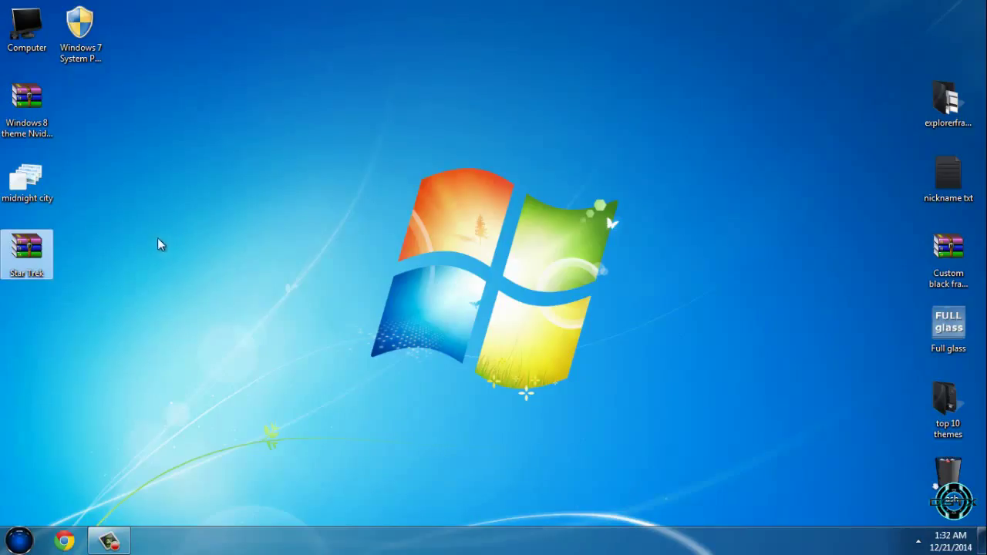
{"action": "left_click", "coordinate": [27, 99]}
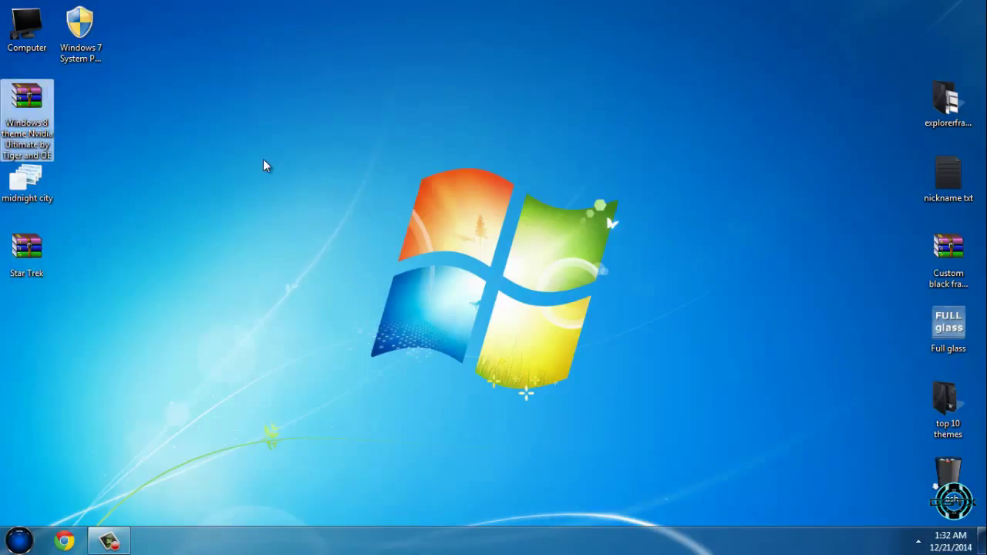
{"action": "left_click", "coordinate": [55, 254]}
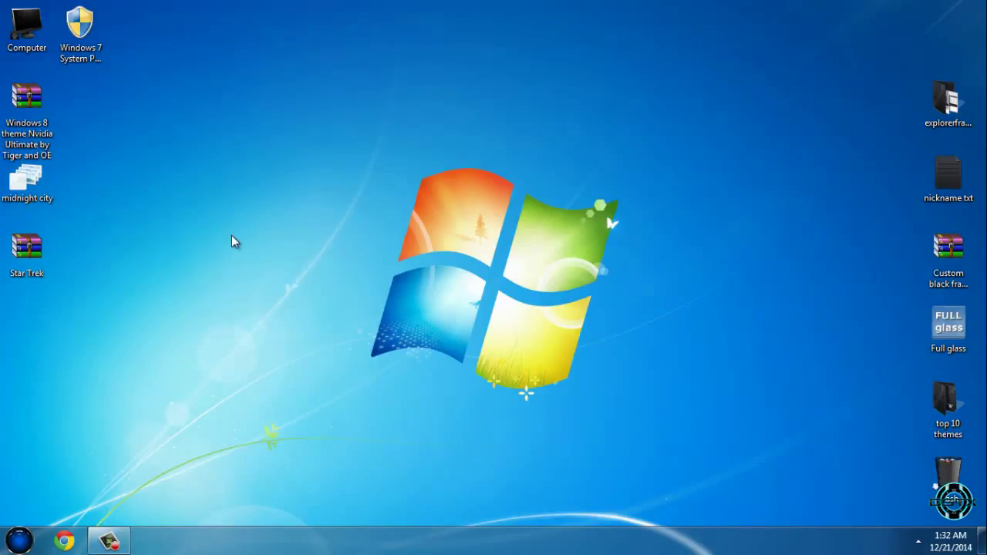
Extract Star Trek.7z to a Star Trek folder and open its Star Trek\Fonts folder
{"action": "left_click", "coordinate": [29, 251]}
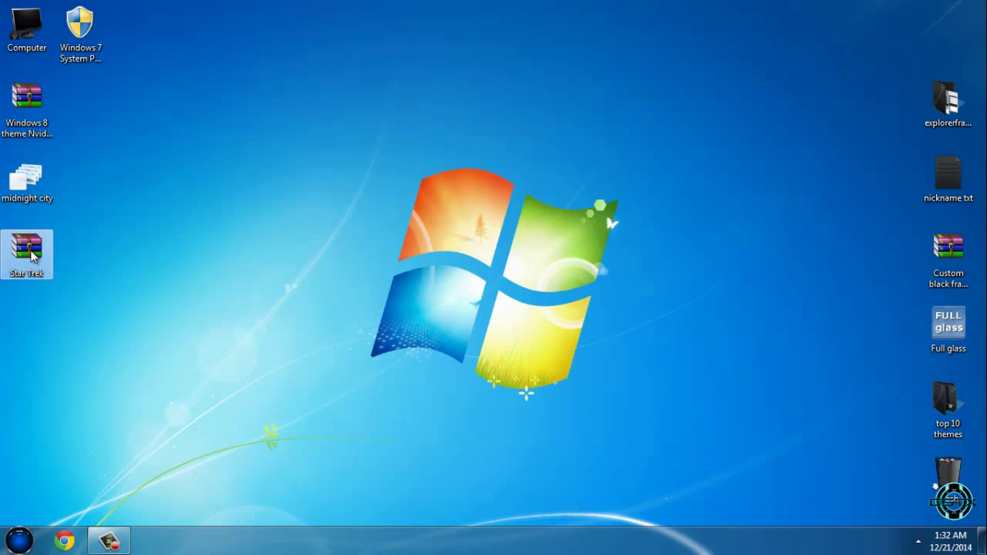
{"action": "right_click", "coordinate": [31, 253]}
{"action": "left_click", "coordinate": [113, 256]}
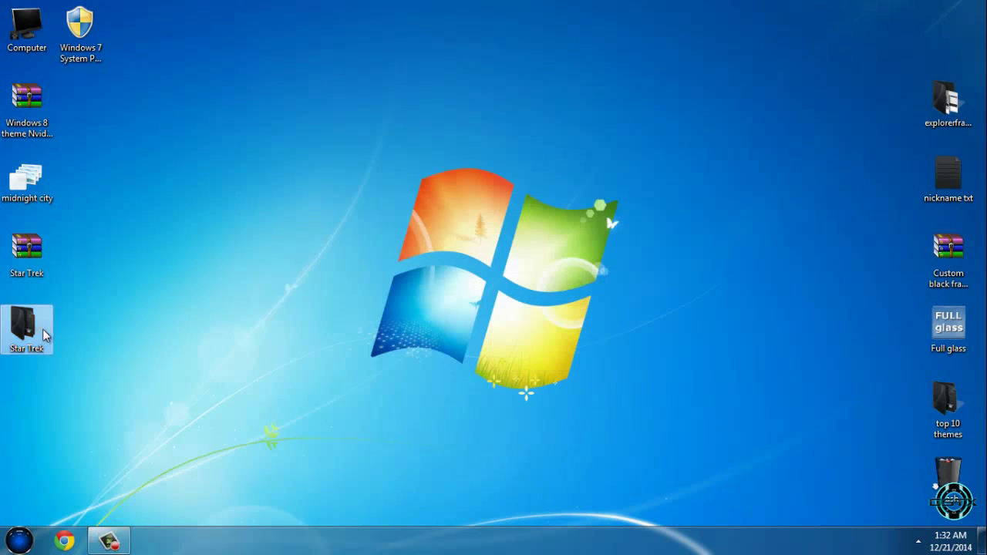
{"action": "double_click", "coordinate": [31, 328]}
{"action": "double_click", "coordinate": [178, 109]}
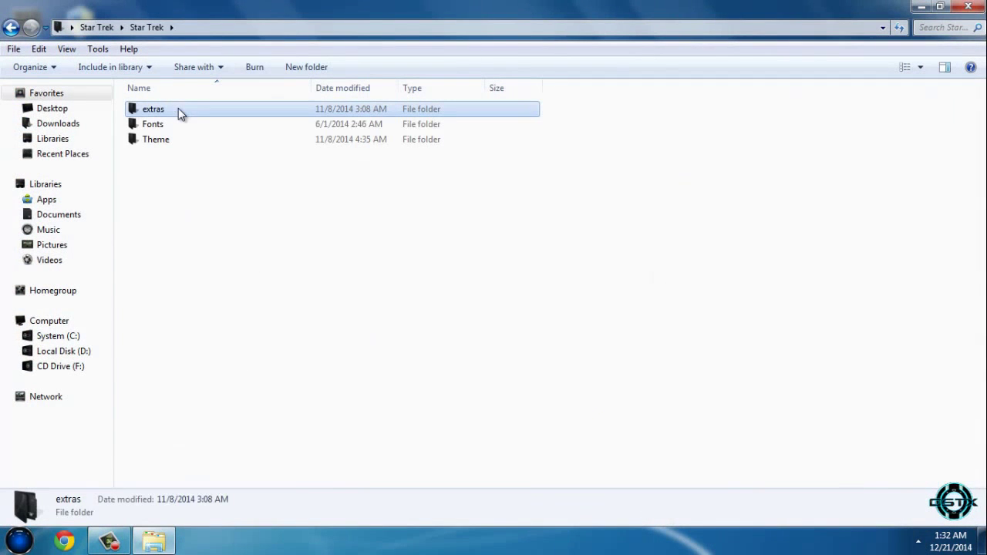
{"action": "double_click", "coordinate": [173, 124]}
Install all nine Star Trek fonts, replacing the existing Bank Gothic Light BT
{"action": "left_click_drag", "start_coordinate": [247, 251], "coordinate": [163, 107]}
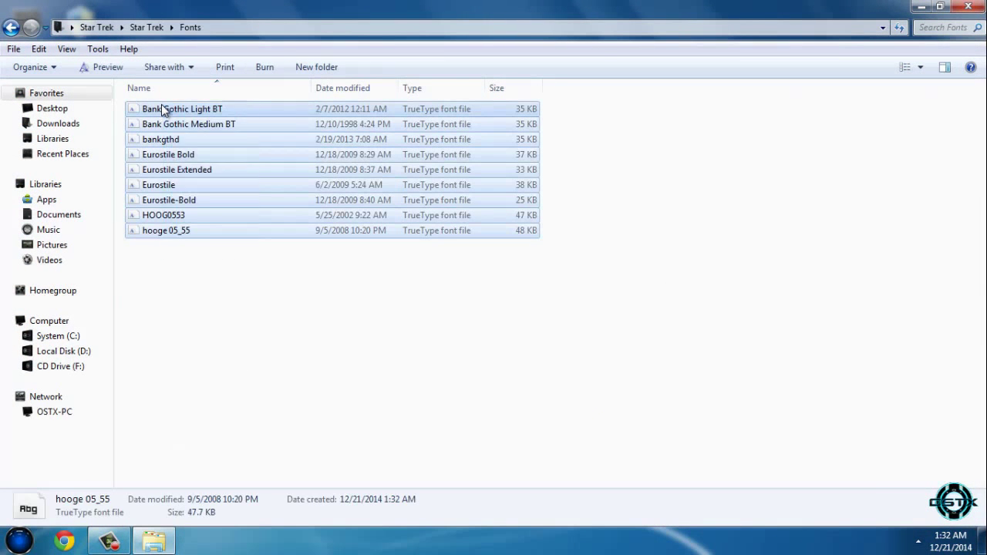
{"action": "right_click", "coordinate": [161, 110]}
{"action": "left_click", "coordinate": [222, 154]}
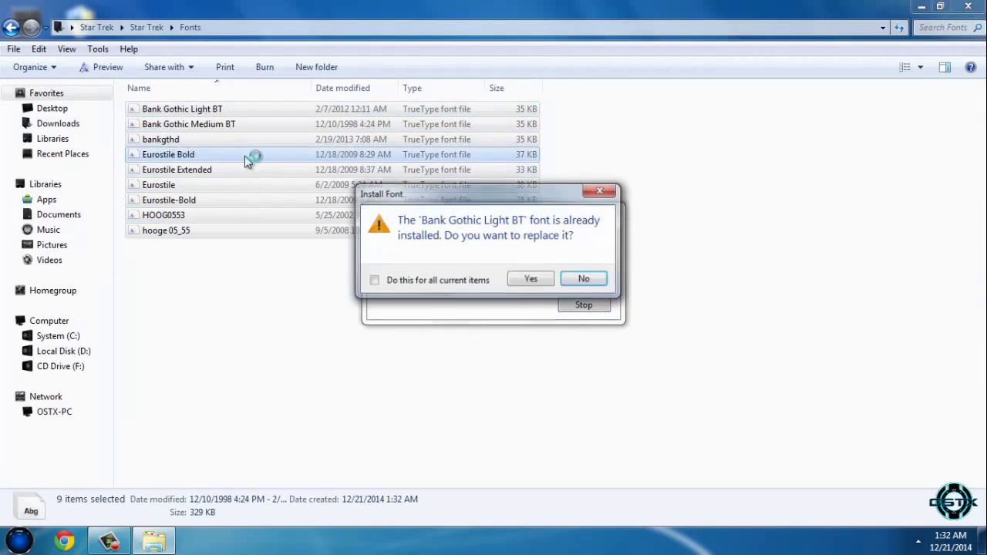
{"action": "left_click", "coordinate": [531, 279]}
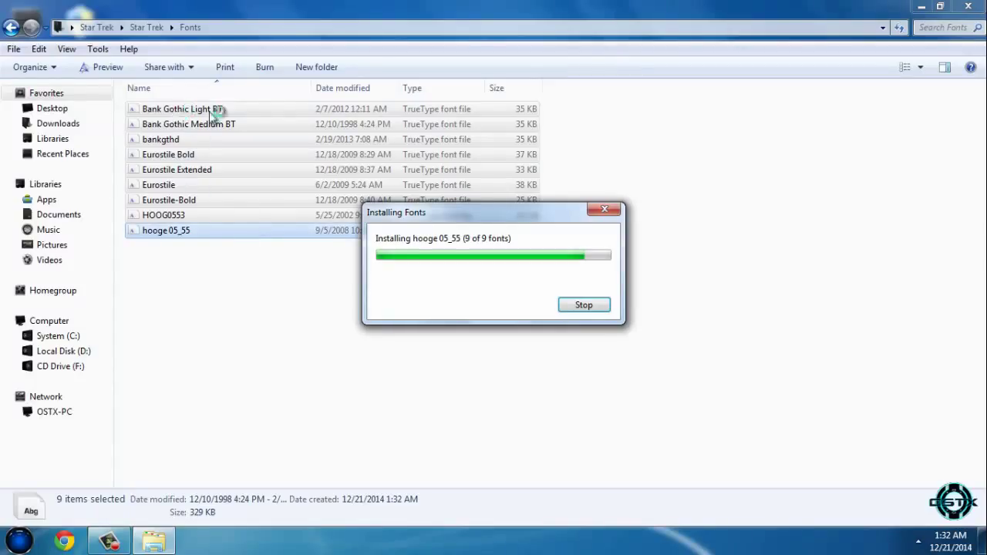
Copy both Star Trek theme items from the extracted Theme folder
{"action": "left_click", "coordinate": [10, 29]}
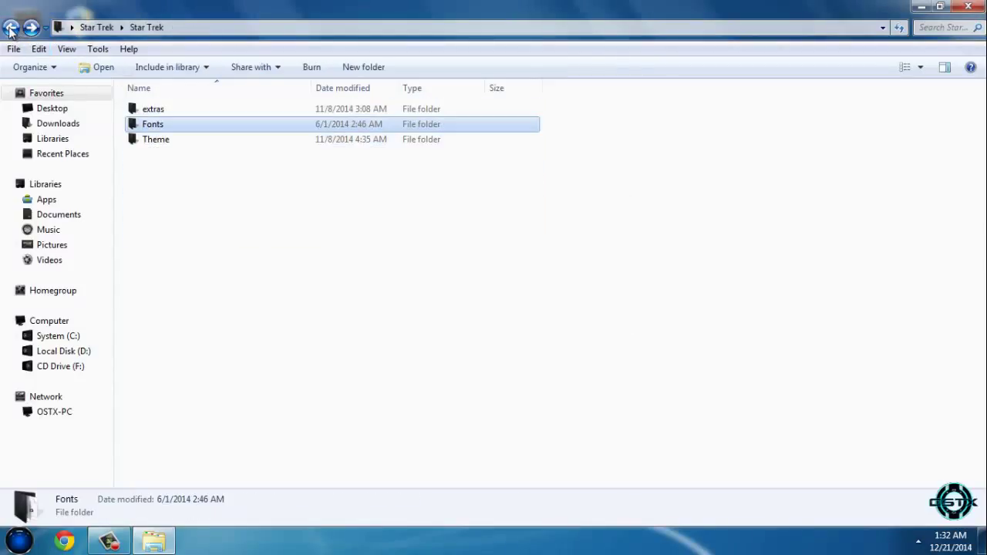
{"action": "double_click", "coordinate": [147, 138]}
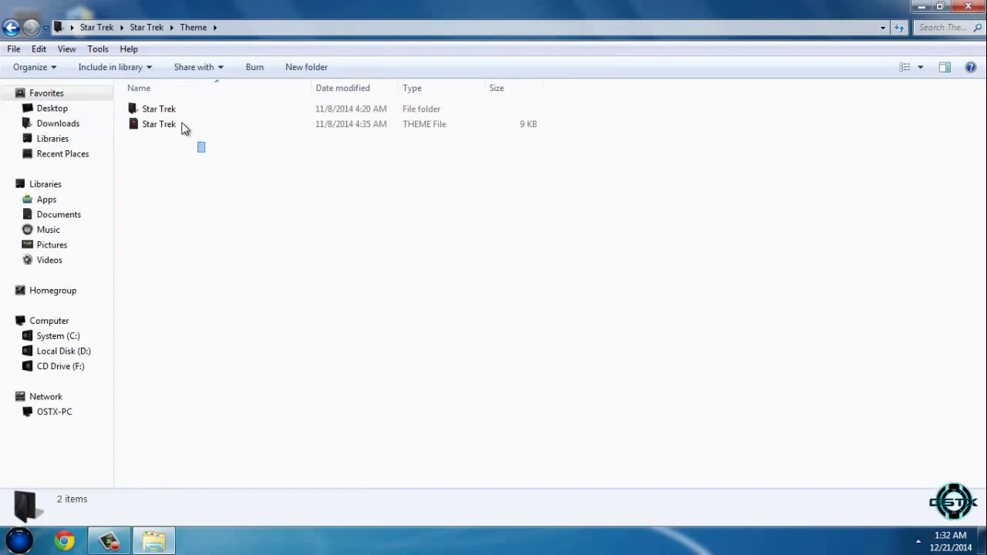
{"action": "left_click_drag", "start_coordinate": [183, 128], "coordinate": [162, 103]}
{"action": "right_click", "coordinate": [162, 102]}
{"action": "left_click", "coordinate": [197, 330]}
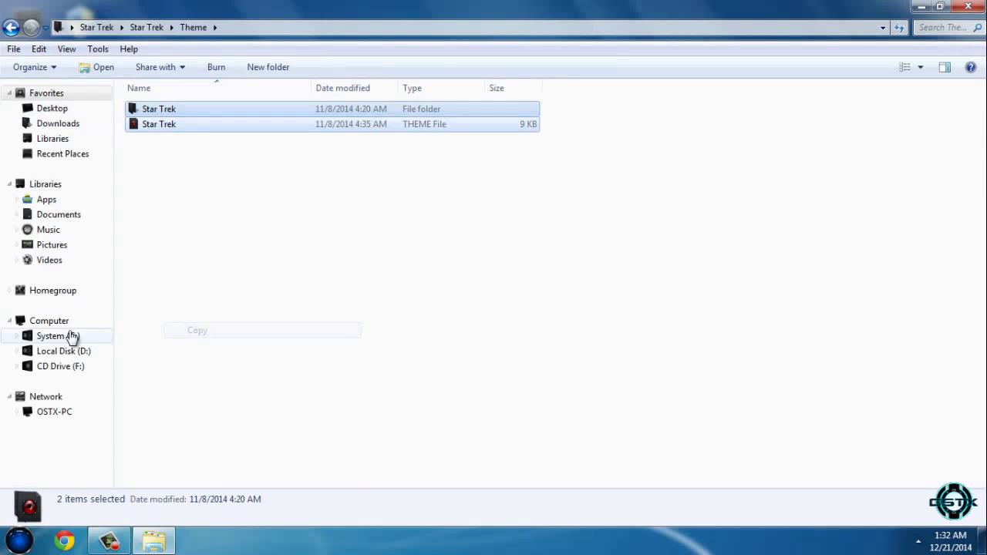
Paste them into C:\Windows\Resources\Themes, merging and replacing all older copies
{"action": "left_click", "coordinate": [71, 336]}
{"action": "double_click", "coordinate": [159, 92]}
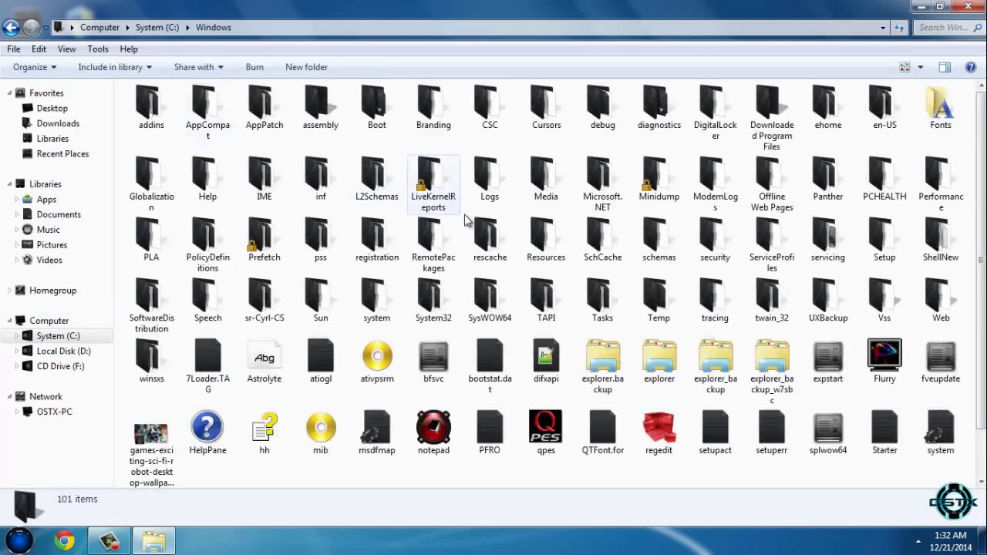
{"action": "double_click", "coordinate": [546, 240]}
{"action": "double_click", "coordinate": [166, 124]}
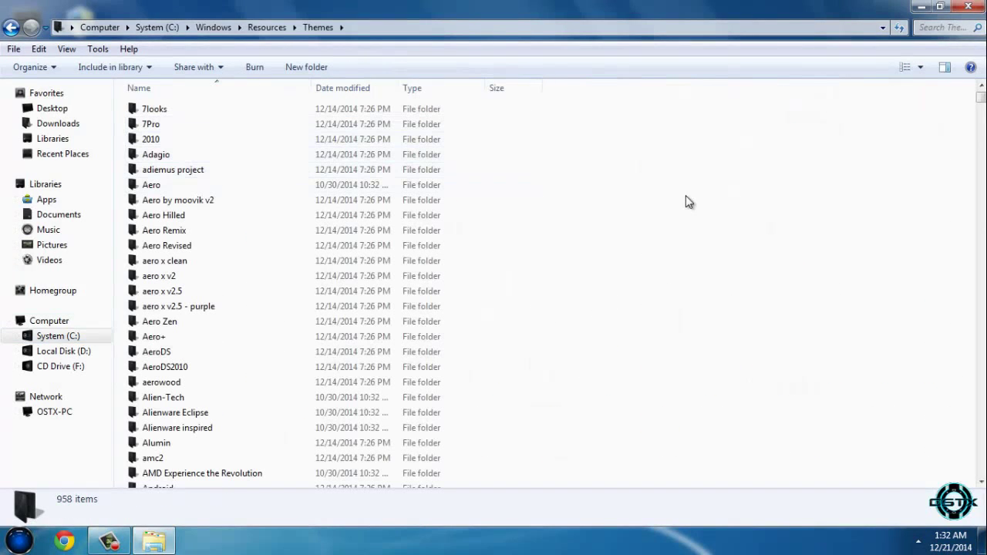
{"action": "right_click", "coordinate": [686, 196]}
{"action": "left_click", "coordinate": [734, 362]}
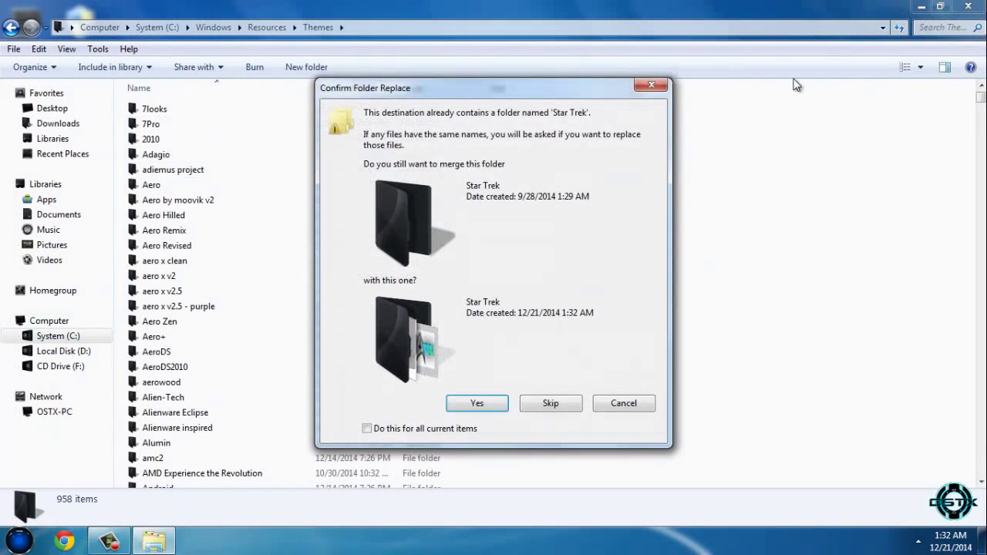
{"action": "left_click", "coordinate": [416, 430]}
{"action": "left_click", "coordinate": [469, 405]}
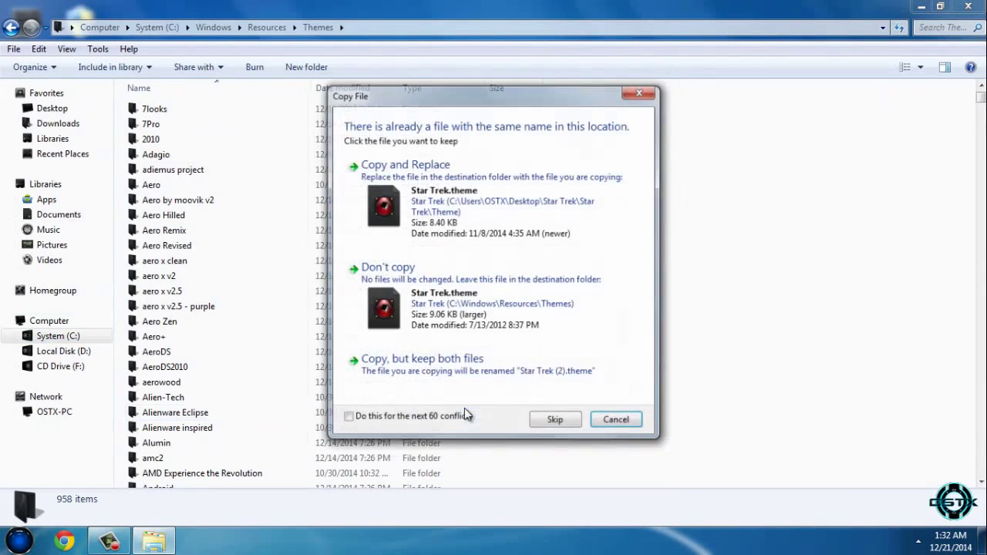
{"action": "left_click", "coordinate": [487, 190]}
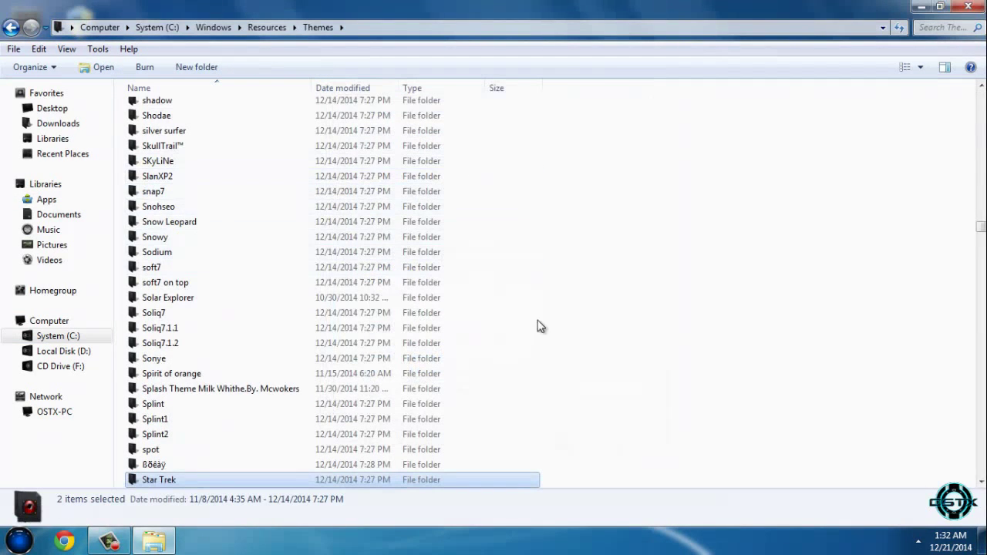
Close the Themes Explorer window and bring up the desktop's context menu
{"action": "scroll", "coordinate": [622, 317], "scroll_direction": "down", "scroll_amount": 2}
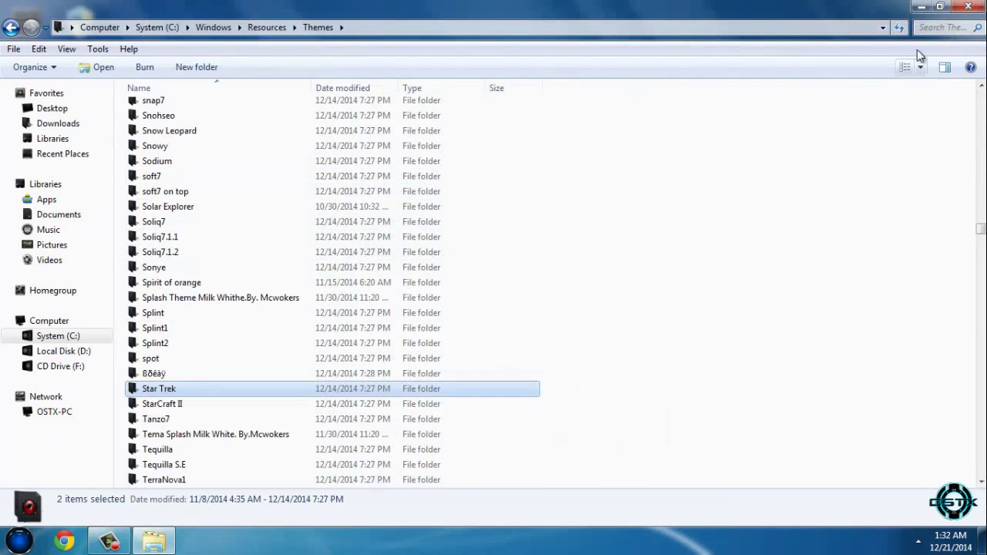
{"action": "left_click", "coordinate": [967, 6]}
{"action": "right_click", "coordinate": [486, 193]}
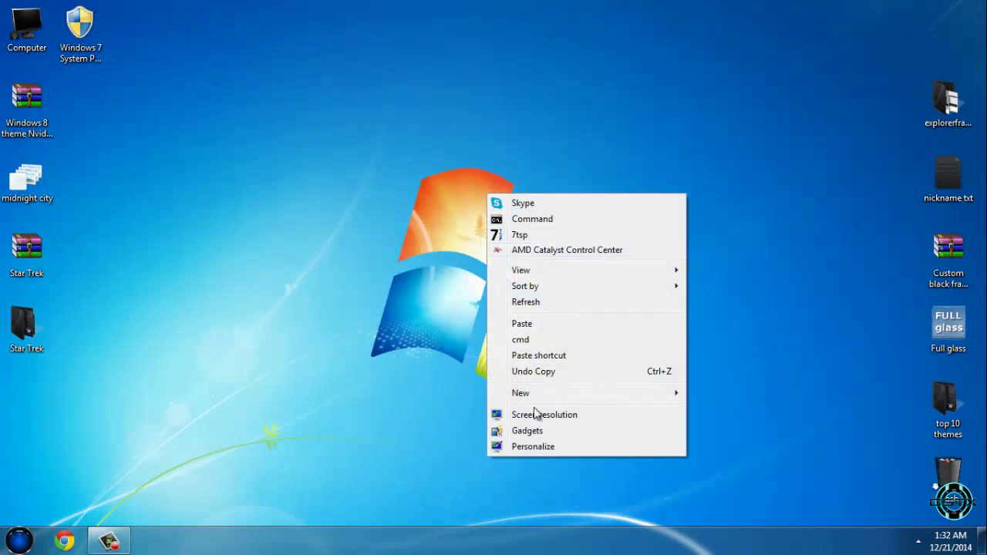
Open Personalization full screen, scroll the theme list, and apply the Star Trek theme
{"action": "left_click", "coordinate": [526, 447]}
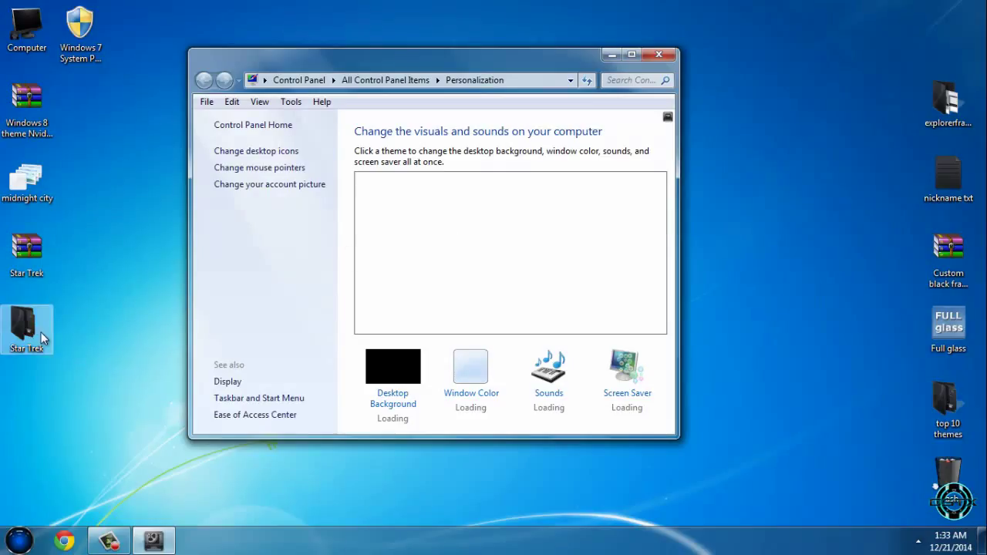
{"action": "left_click", "coordinate": [631, 55]}
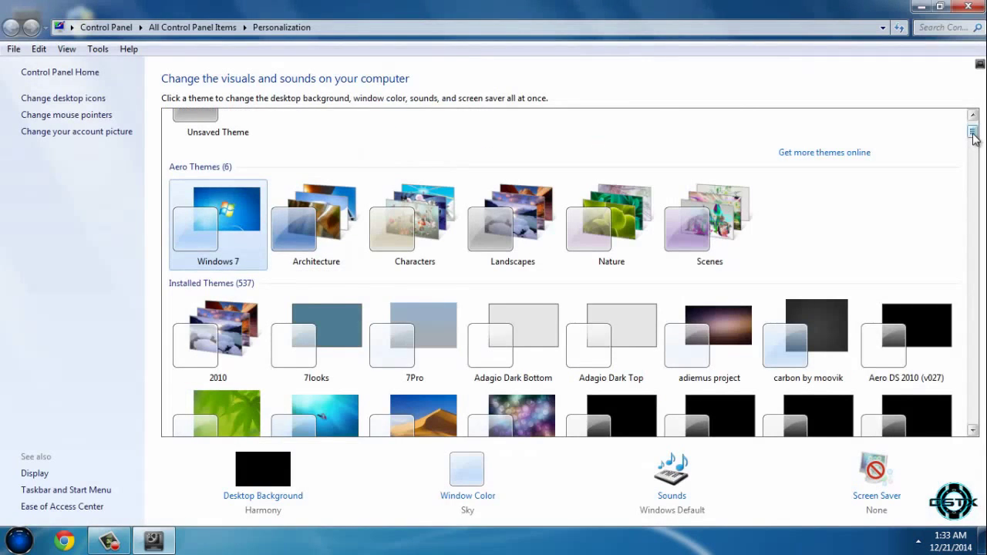
{"action": "left_click_drag", "start_coordinate": [973, 131], "coordinate": [969, 366]}
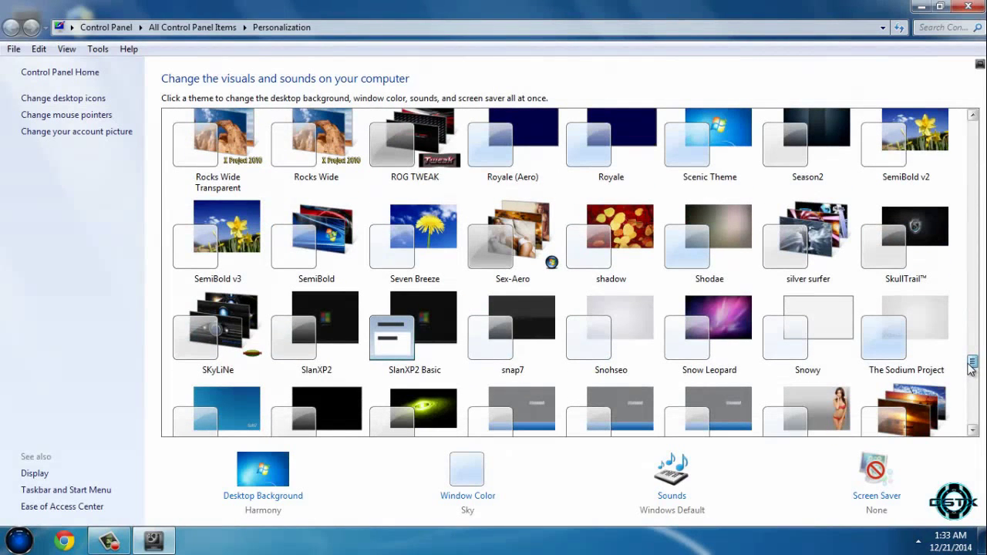
{"action": "left_click_drag", "start_coordinate": [969, 368], "coordinate": [972, 374]}
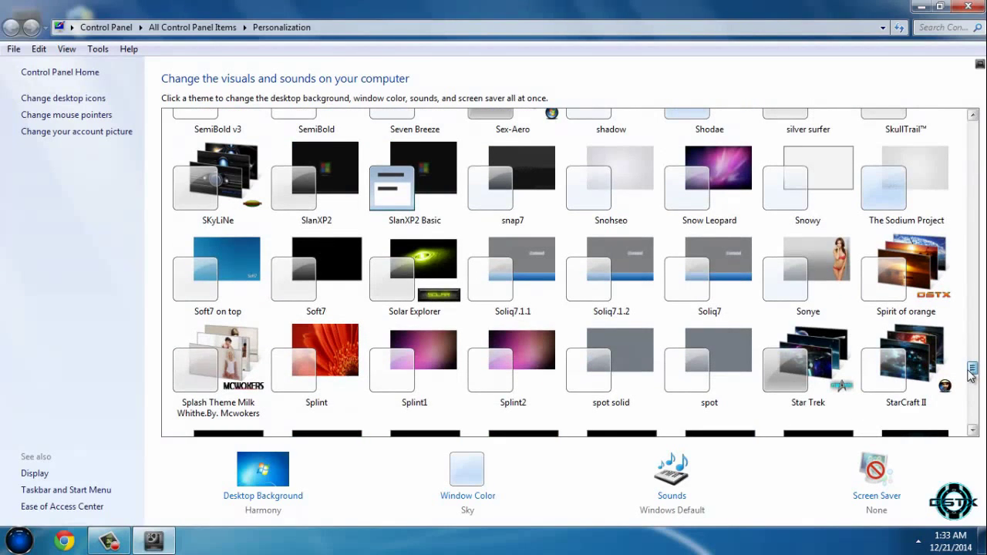
{"action": "left_click_drag", "start_coordinate": [971, 376], "coordinate": [971, 380]}
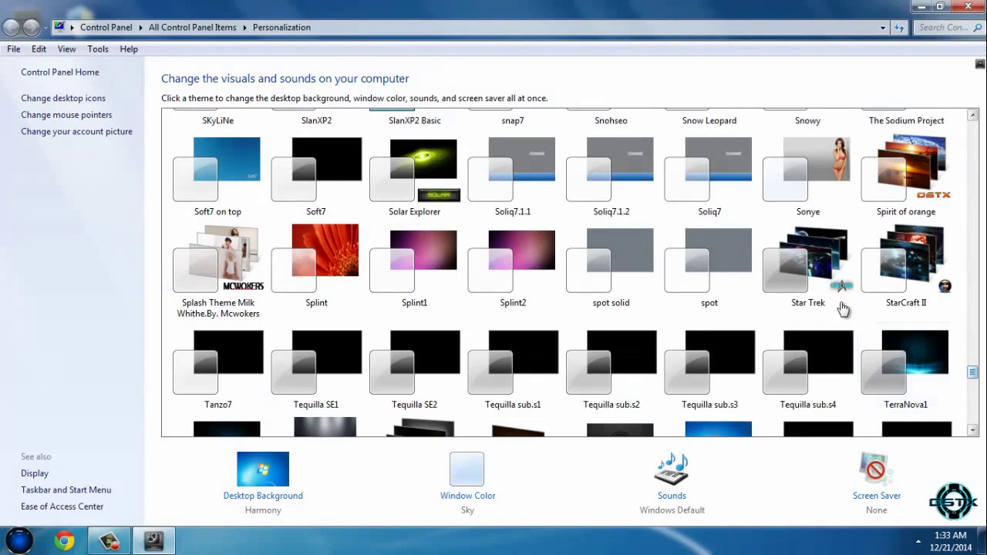
{"action": "left_click", "coordinate": [819, 275]}
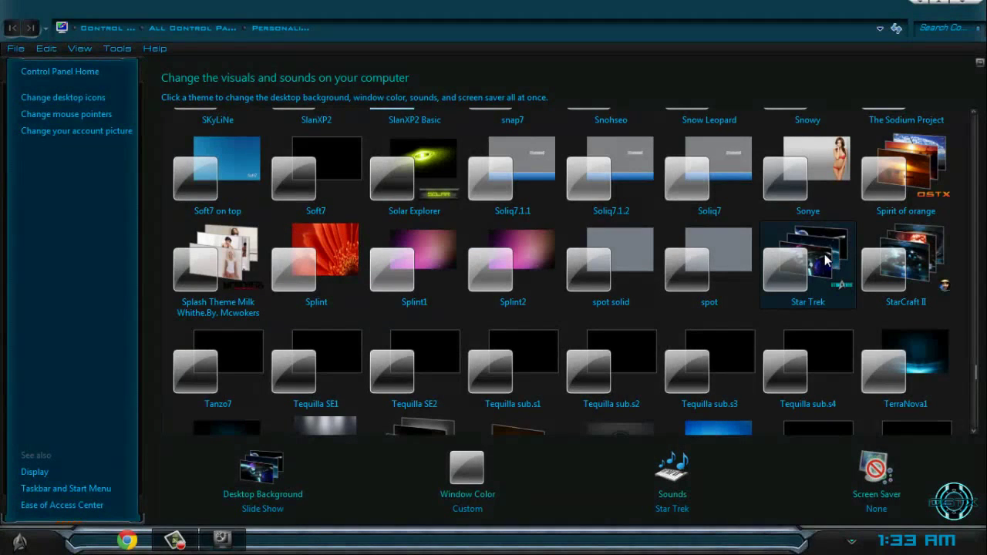
Close Personalization, refresh the desktop, and open the extracted Star Trek folder
{"action": "left_click", "coordinate": [963, 2]}
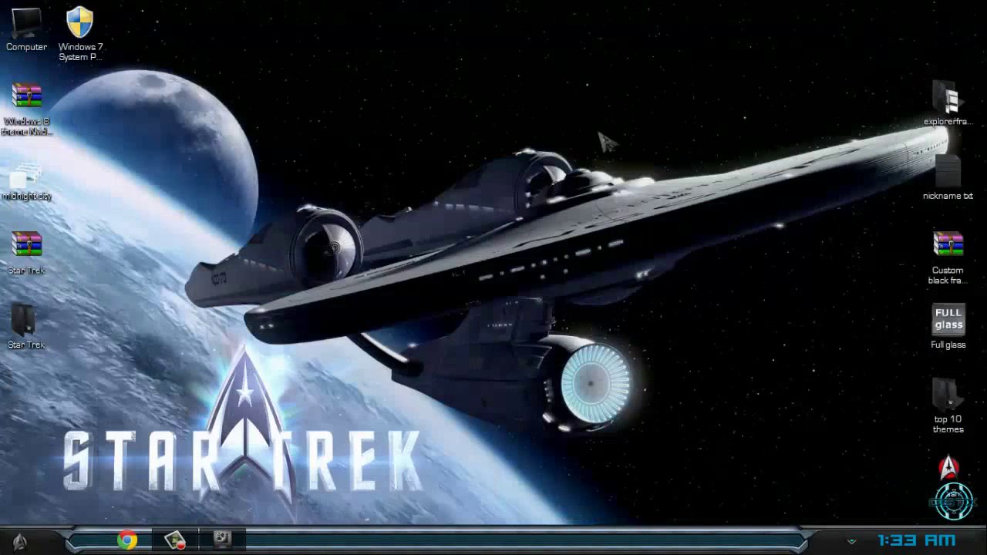
{"action": "right_click", "coordinate": [351, 171]}
{"action": "left_click", "coordinate": [389, 277]}
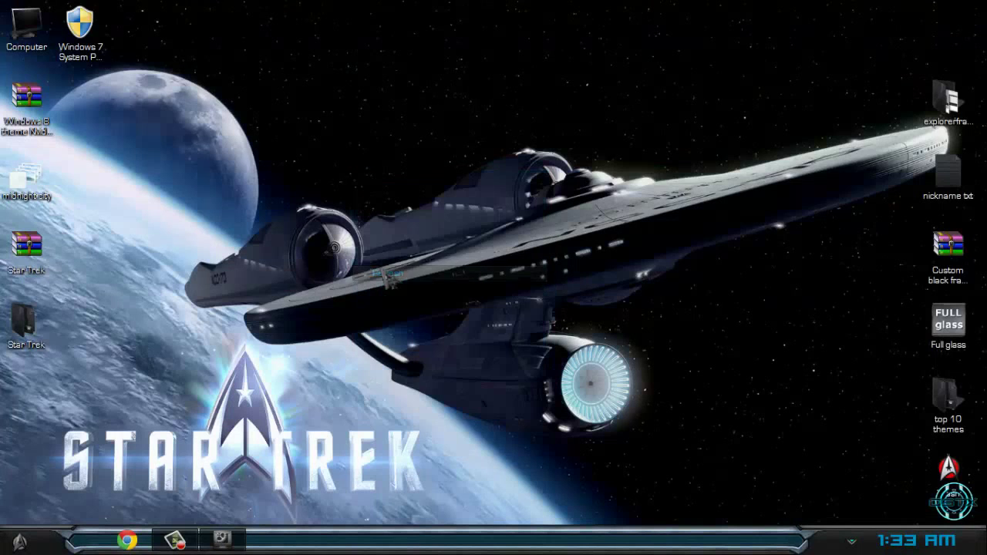
{"action": "double_click", "coordinate": [26, 324]}
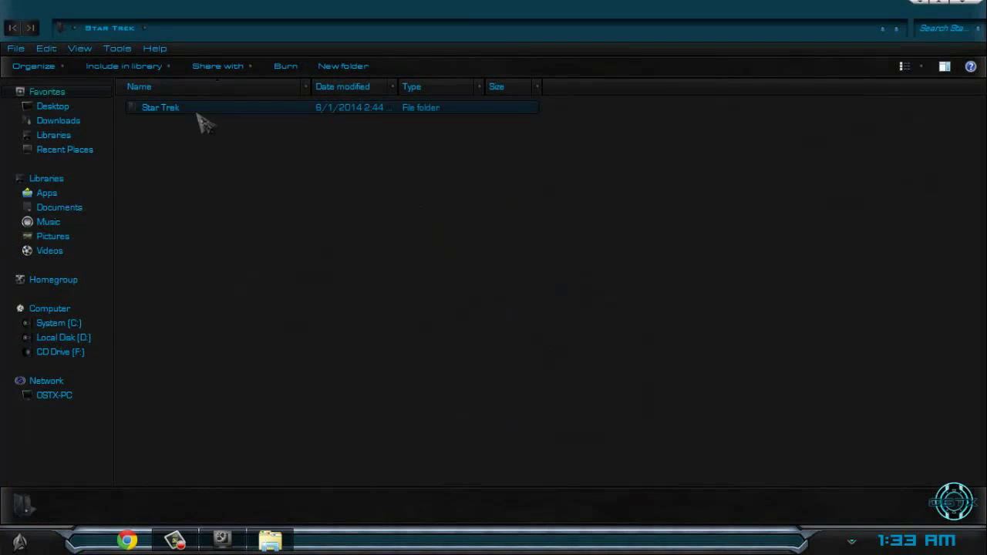
Browse the extras folder's Dock skin and Star Trek Icons subfolders
{"action": "double_click", "coordinate": [197, 115]}
{"action": "double_click", "coordinate": [196, 114]}
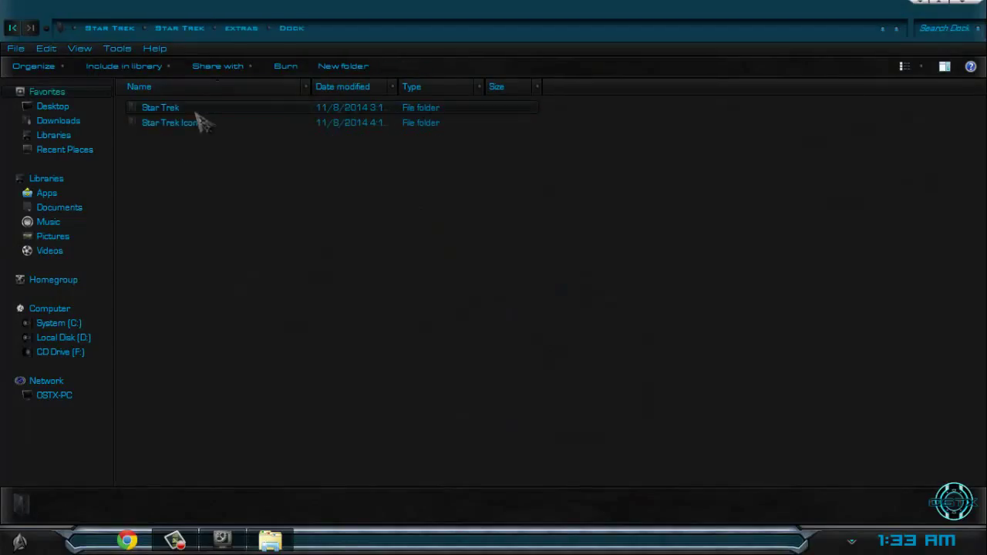
{"action": "double_click", "coordinate": [190, 108]}
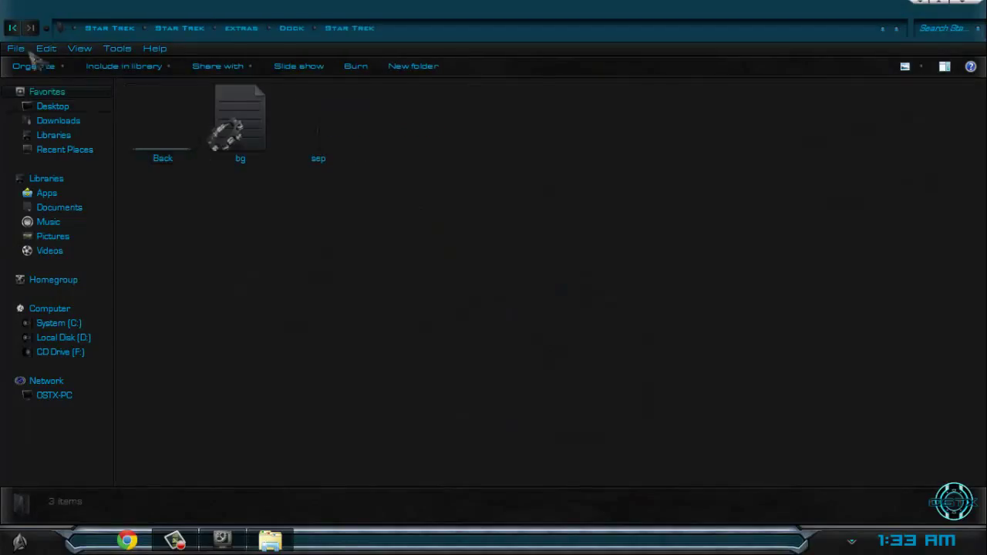
{"action": "left_click", "coordinate": [13, 29]}
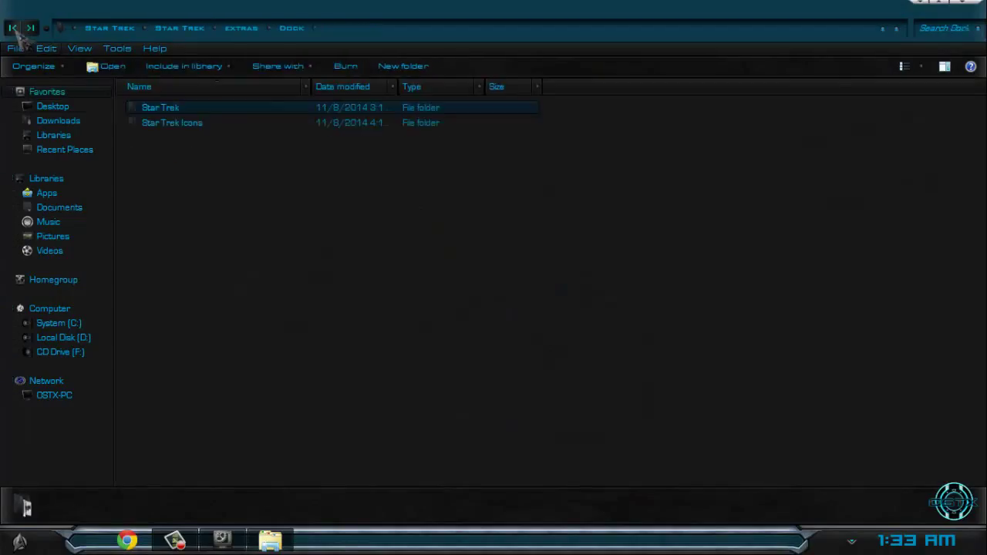
{"action": "double_click", "coordinate": [163, 123]}
{"action": "left_click", "coordinate": [14, 28]}
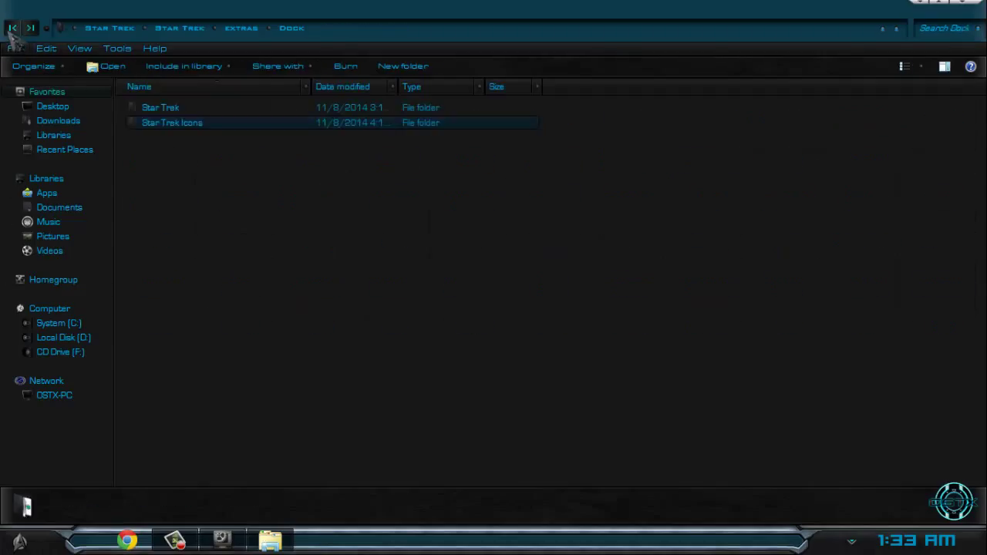
Open shellbrd, select the first 1050 logo image, and launch the Logo Changer
{"action": "double_click", "coordinate": [165, 126]}
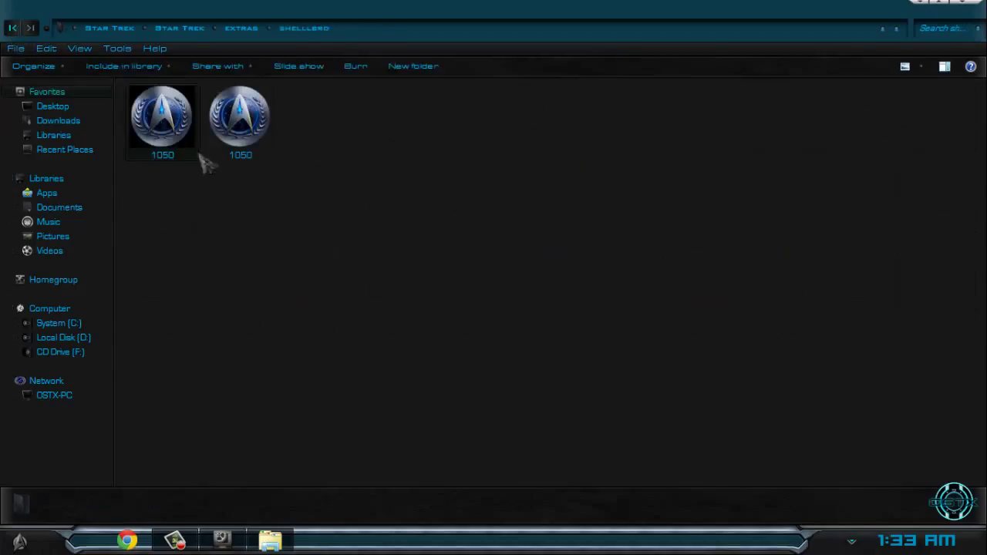
{"action": "left_click", "coordinate": [171, 150]}
{"action": "key", "text": "super+Down"}
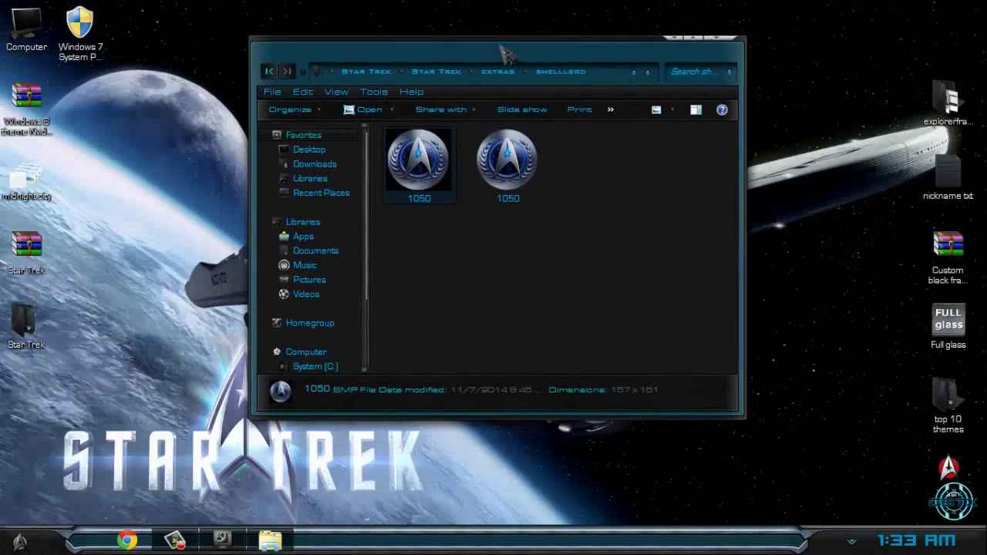
{"action": "double_click", "coordinate": [81, 31]}
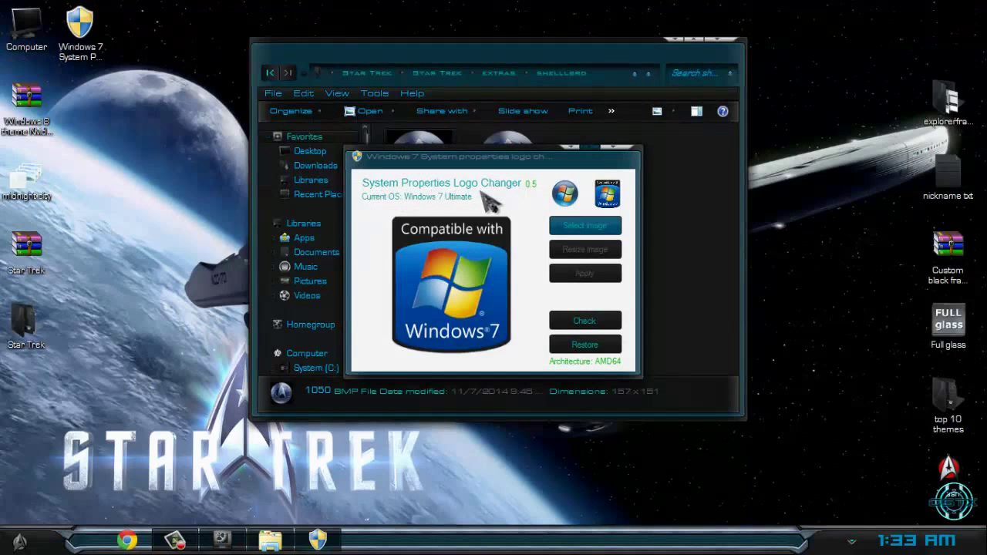
Load the 1050 image from Desktop\Star Trek\extras\shellbrd into the Logo Changer
{"action": "left_click", "coordinate": [586, 228]}
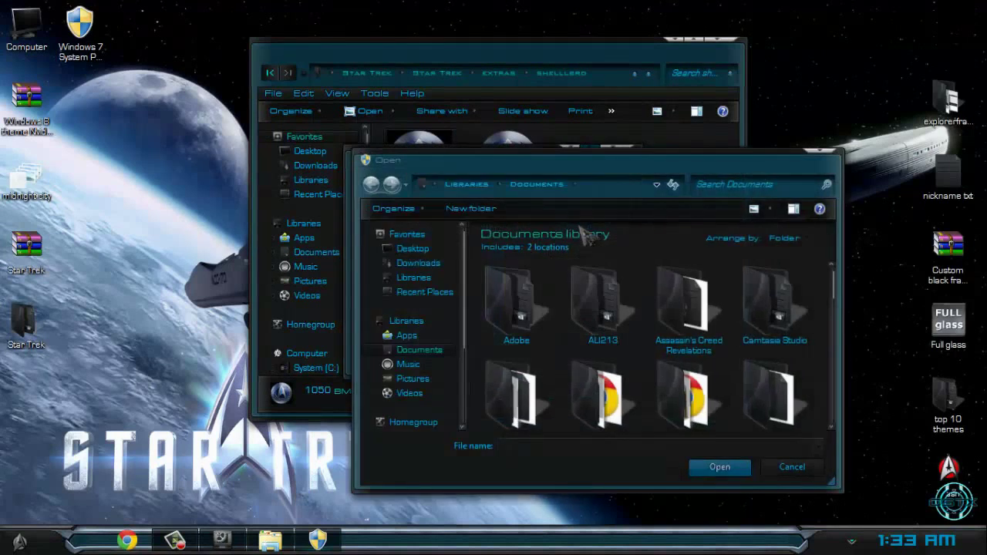
{"action": "left_click", "coordinate": [416, 248]}
{"action": "scroll", "coordinate": [574, 347], "scroll_direction": "down", "scroll_amount": 3}
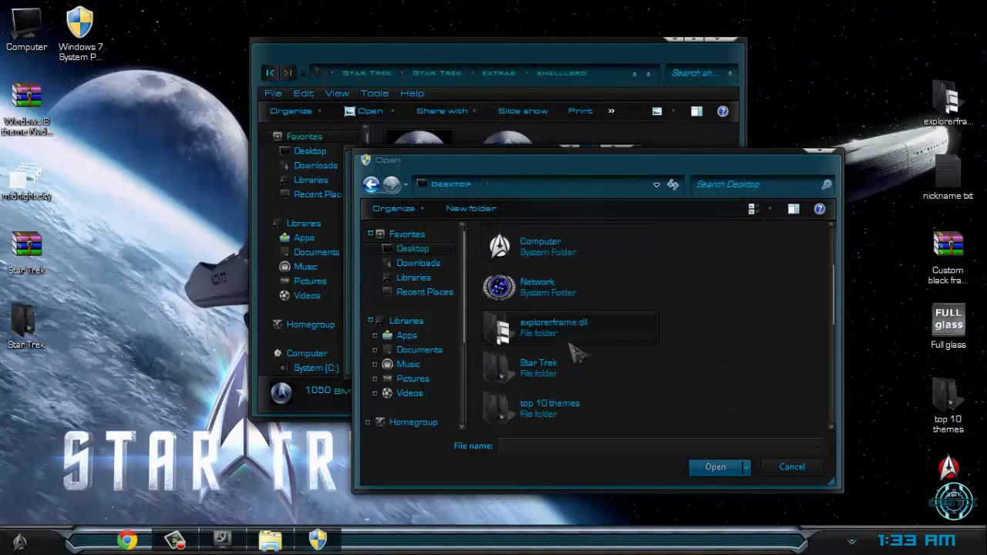
{"action": "scroll", "coordinate": [571, 345], "scroll_direction": "down", "scroll_amount": 3}
{"action": "double_click", "coordinate": [539, 254]}
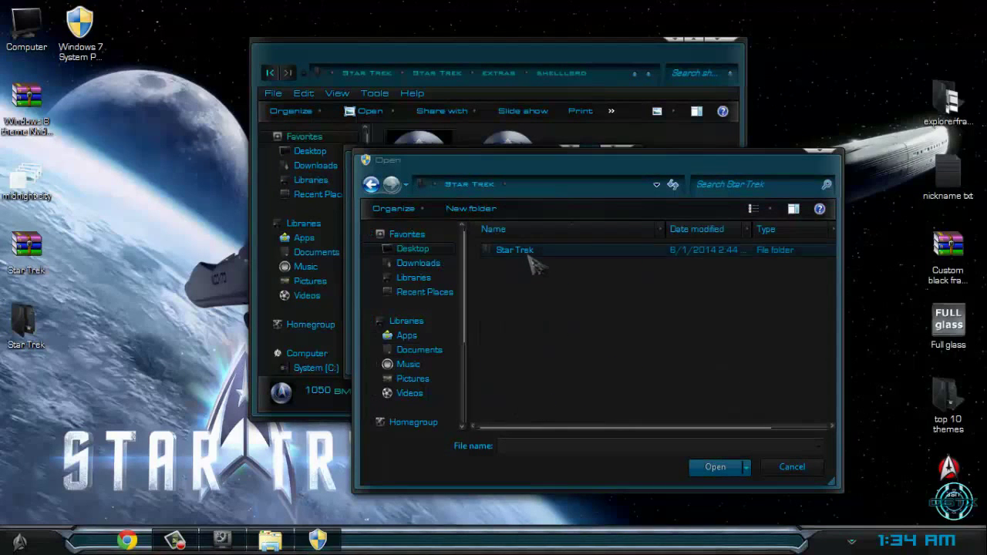
{"action": "double_click", "coordinate": [528, 254]}
{"action": "double_click", "coordinate": [531, 265]}
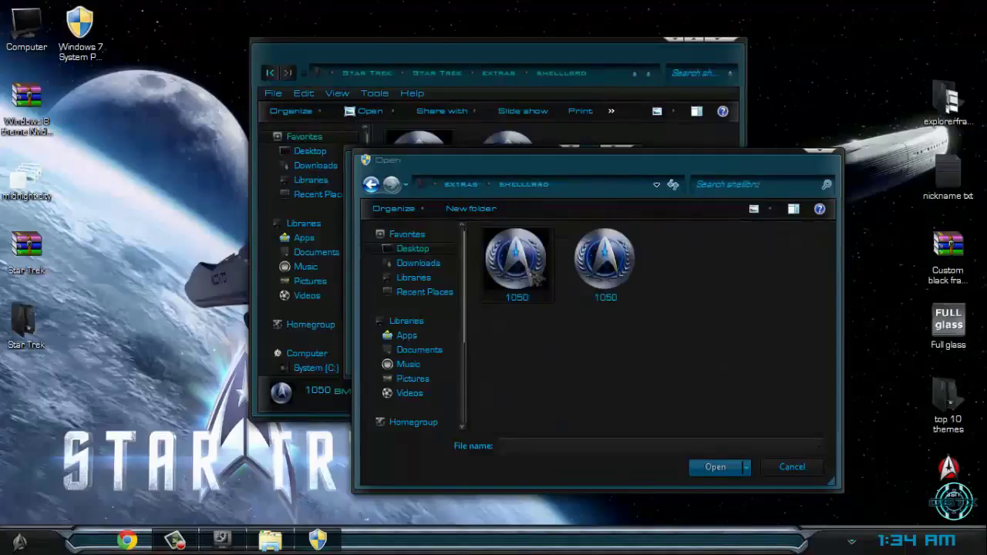
{"action": "left_click", "coordinate": [540, 282]}
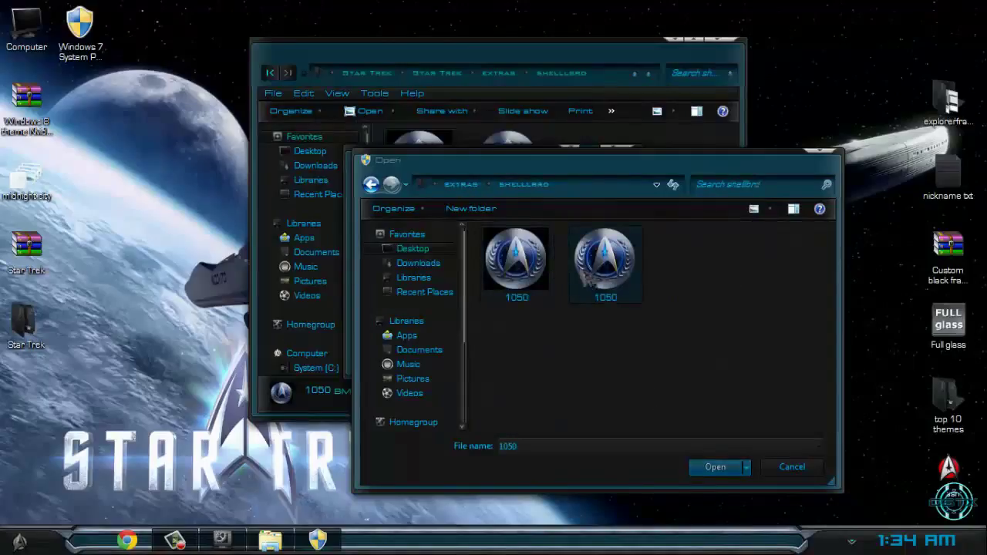
{"action": "left_click", "coordinate": [708, 467]}
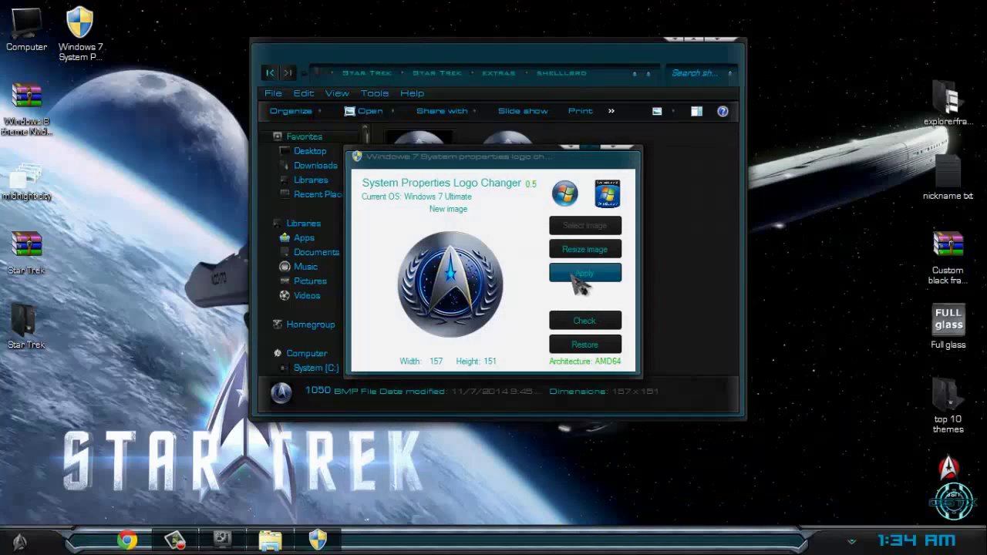
Apply the new logo, check it in the System window, then close that window
{"action": "left_click", "coordinate": [578, 277]}
{"action": "left_click", "coordinate": [584, 321]}
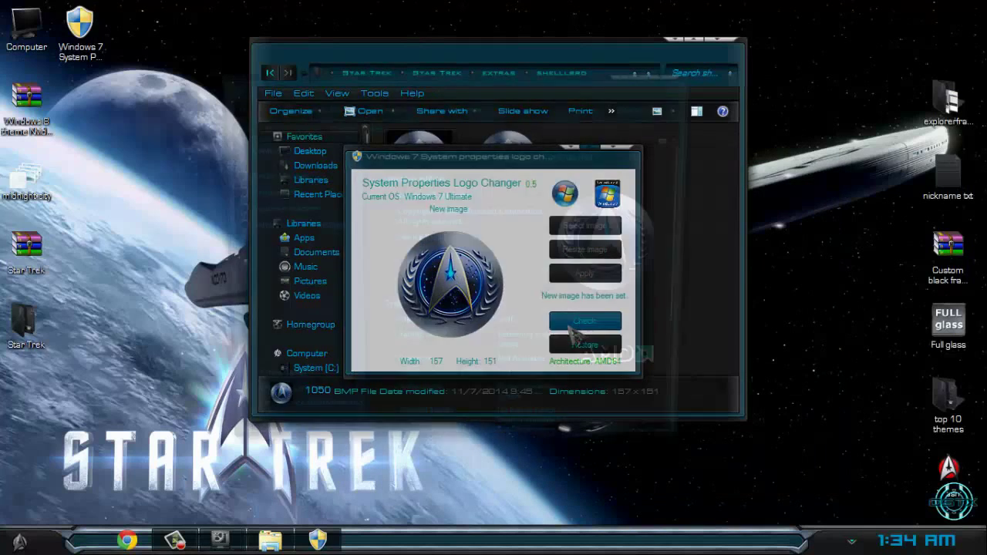
{"action": "left_click", "coordinate": [654, 80]}
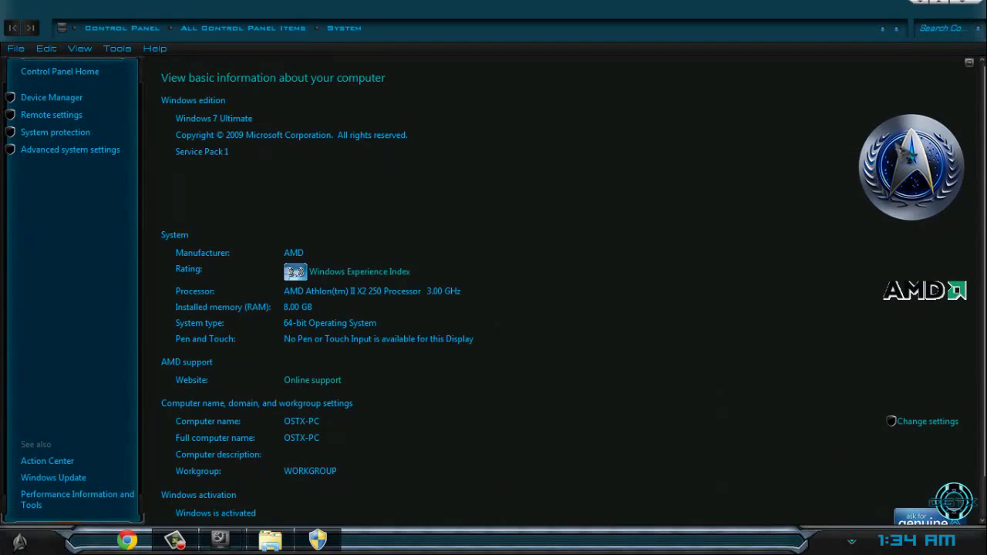
{"action": "left_click", "coordinate": [964, 4]}
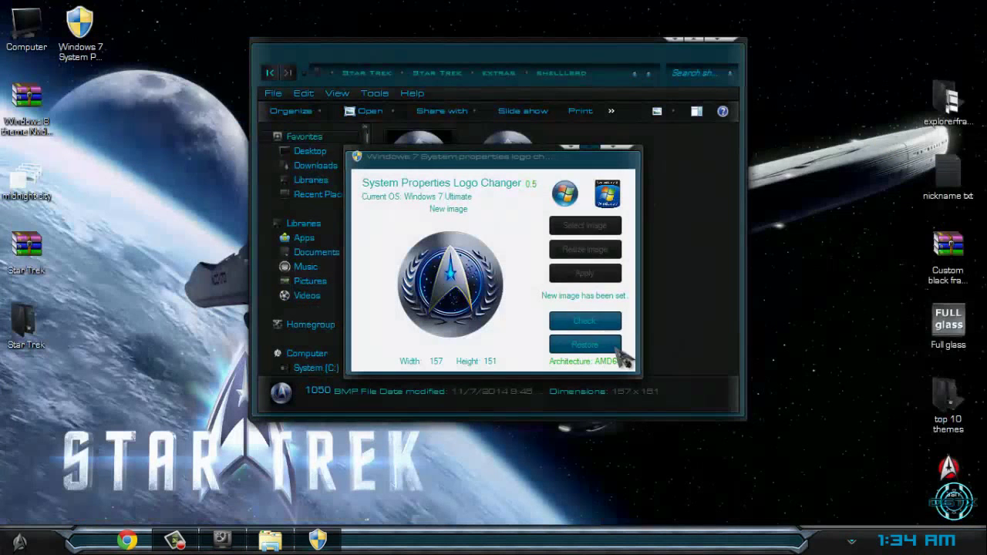
Close the Logo Changer and browse the extras folder, peeking into system.cpl
{"action": "left_click", "coordinate": [626, 147]}
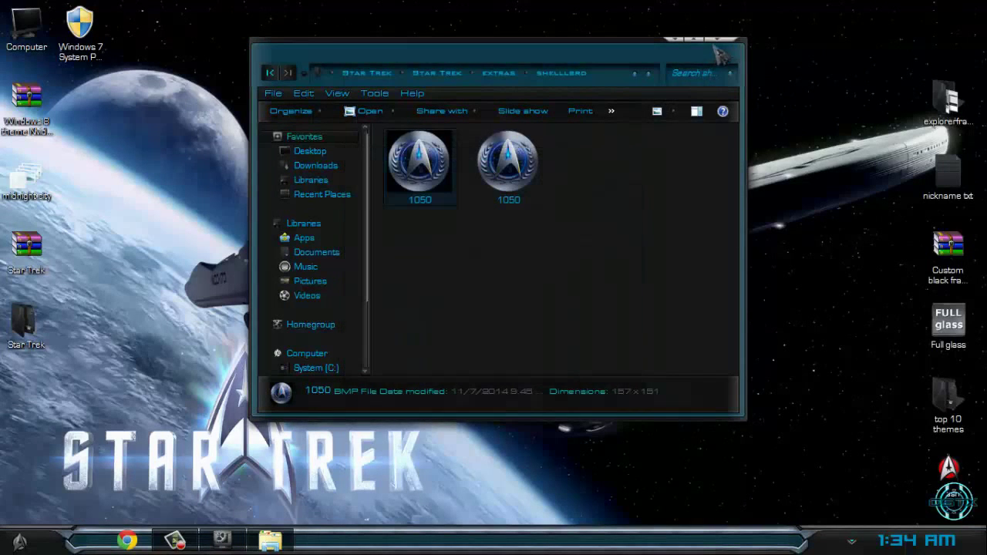
{"action": "left_click", "coordinate": [272, 73]}
{"action": "double_click", "coordinate": [420, 186]}
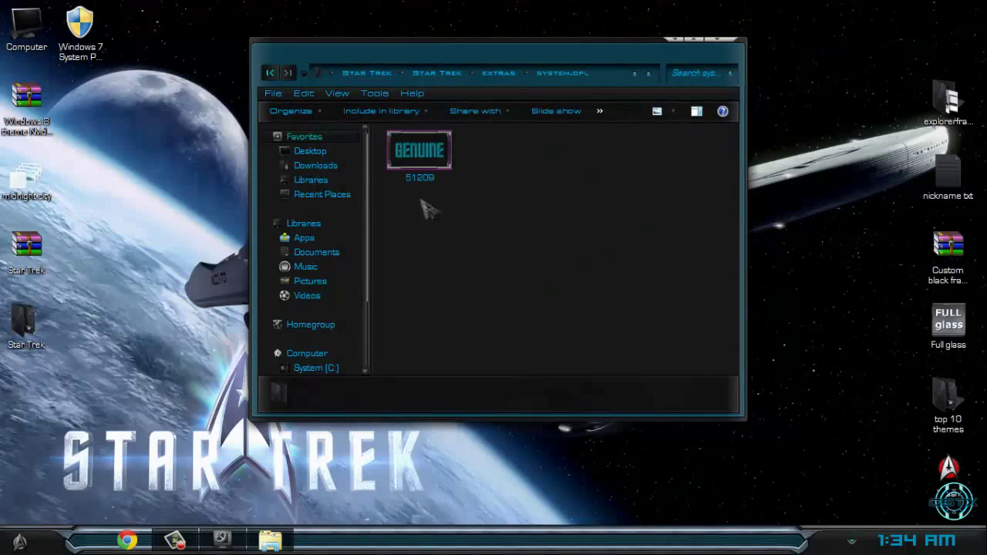
{"action": "left_click", "coordinate": [270, 73]}
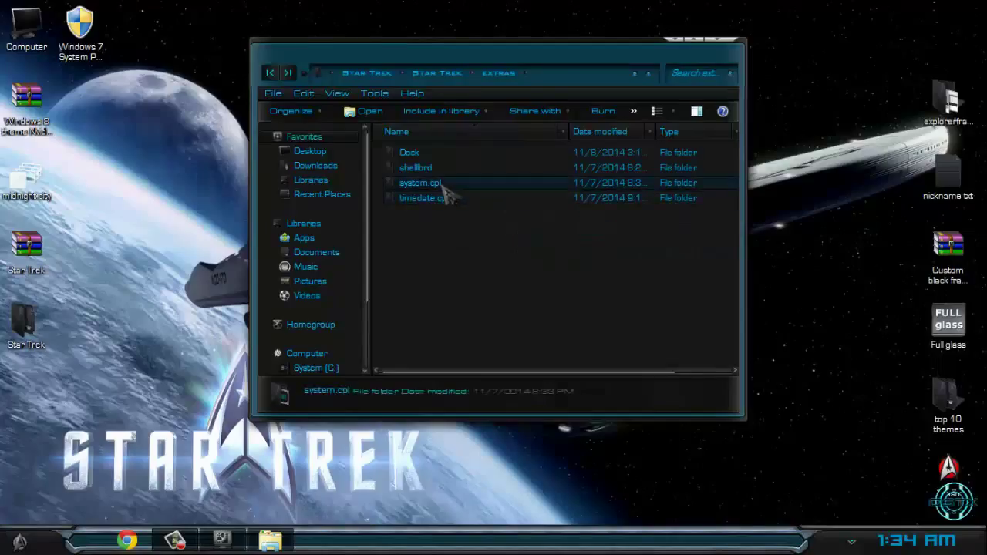
{"action": "mouse_move", "coordinate": [462, 222]}
{"action": "left_mouse_down"}
{"action": "mouse_move", "coordinate": [417, 191]}
{"action": "mouse_move", "coordinate": [547, 246]}
{"action": "left_mouse_up"}
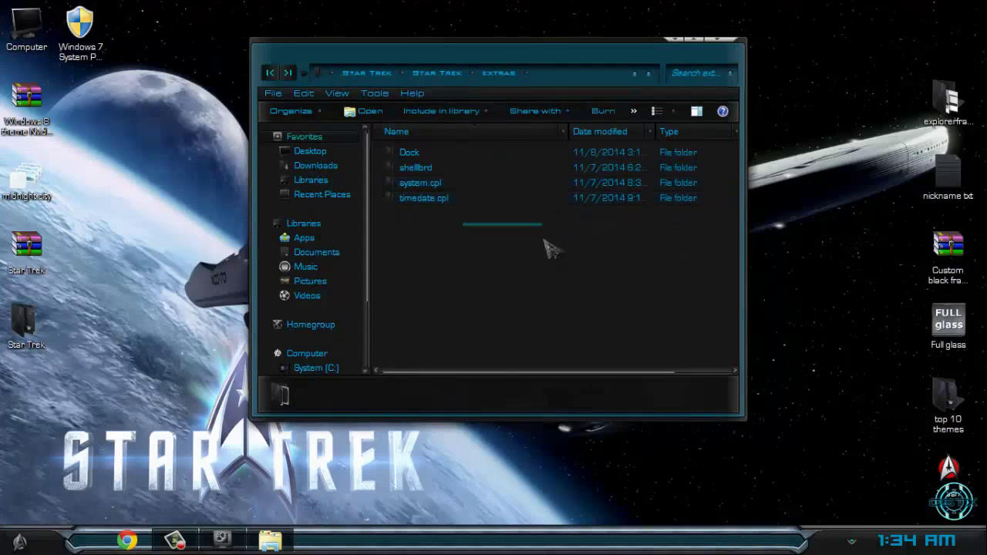
Move the extras window, select the system.cpl and timedate.cpl folders, then close it
{"action": "mouse_move", "coordinate": [440, 64]}
{"action": "left_mouse_down"}
{"action": "mouse_move", "coordinate": [493, 58]}
{"action": "mouse_move", "coordinate": [378, 80]}
{"action": "mouse_move", "coordinate": [336, 64]}
{"action": "left_mouse_up"}
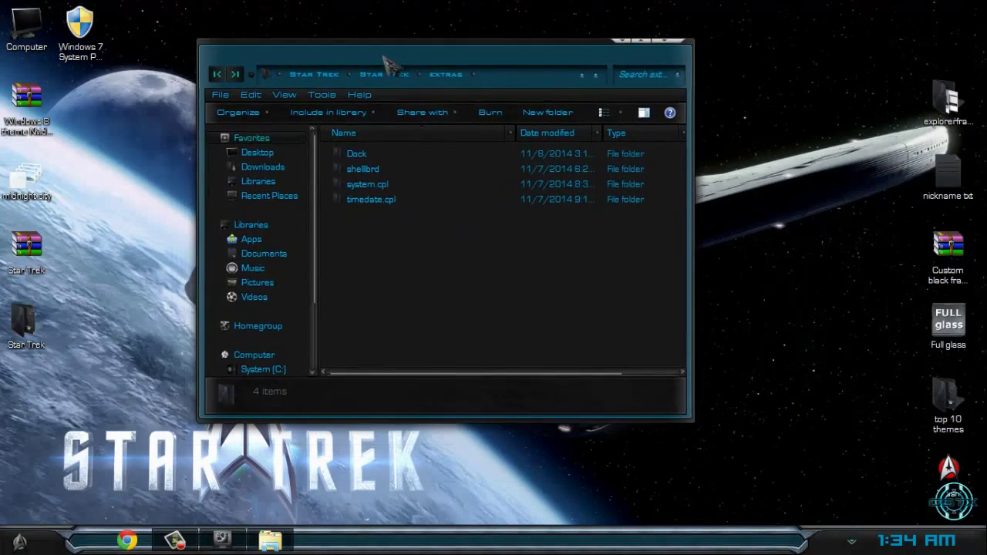
{"action": "left_click", "coordinate": [373, 187]}
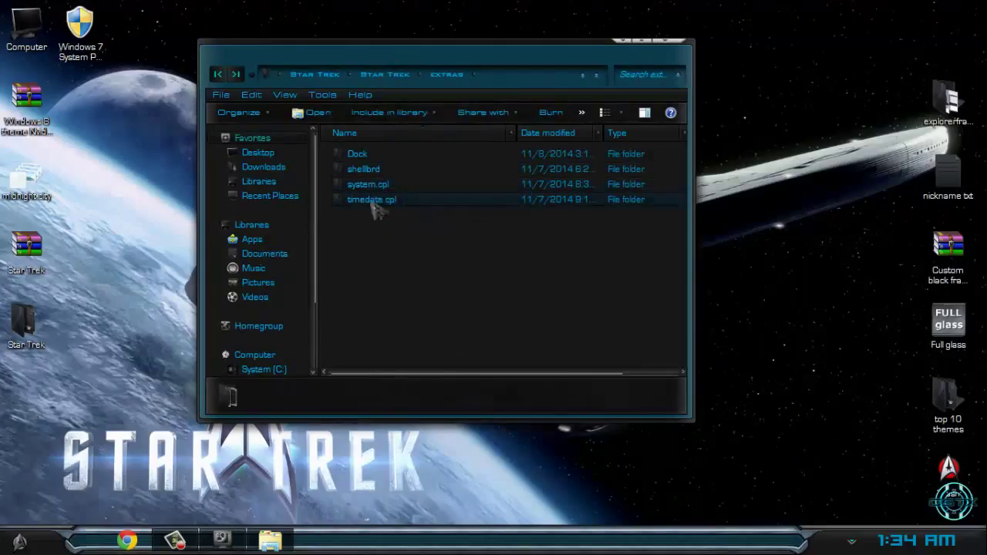
{"action": "left_click_drag", "start_coordinate": [359, 219], "coordinate": [434, 239]}
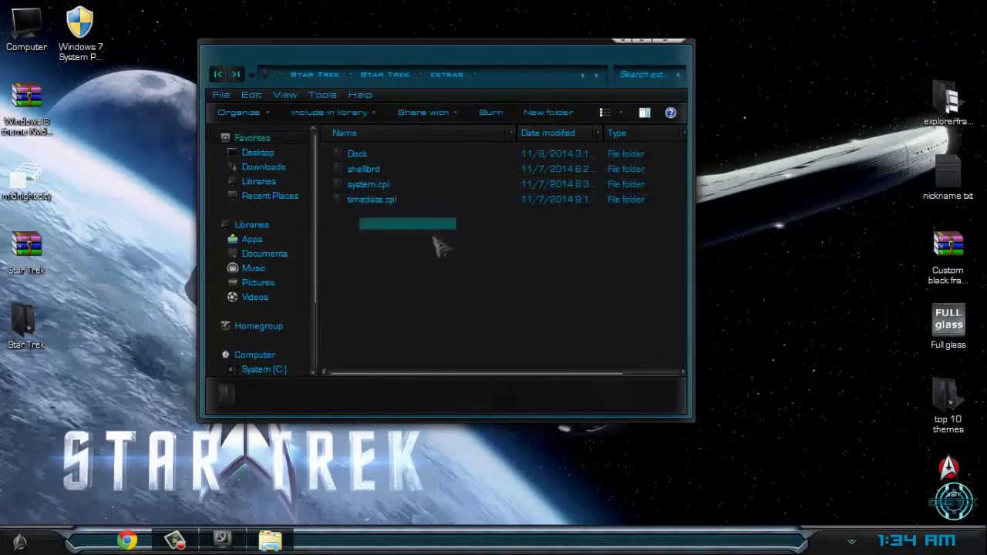
{"action": "mouse_move", "coordinate": [434, 239]}
{"action": "left_mouse_down"}
{"action": "mouse_move", "coordinate": [513, 221]}
{"action": "mouse_move", "coordinate": [411, 194]}
{"action": "mouse_move", "coordinate": [455, 285]}
{"action": "left_mouse_up"}
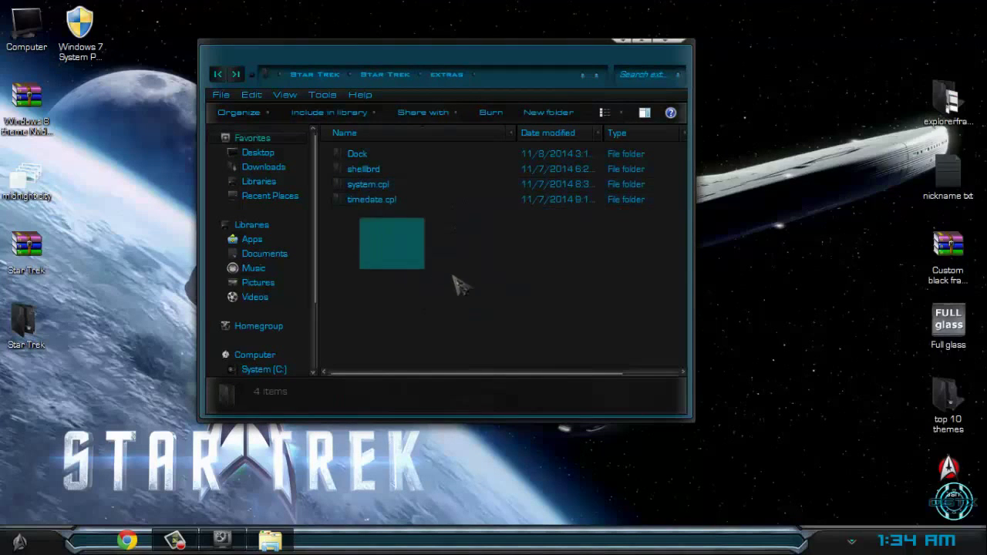
{"action": "left_click_drag", "start_coordinate": [455, 285], "coordinate": [363, 206]}
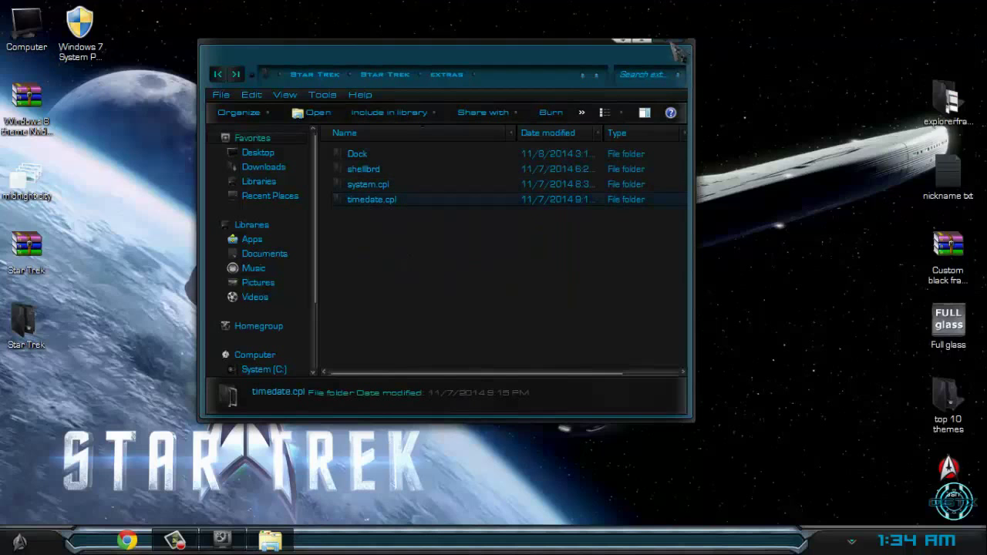
{"action": "left_click", "coordinate": [677, 48]}
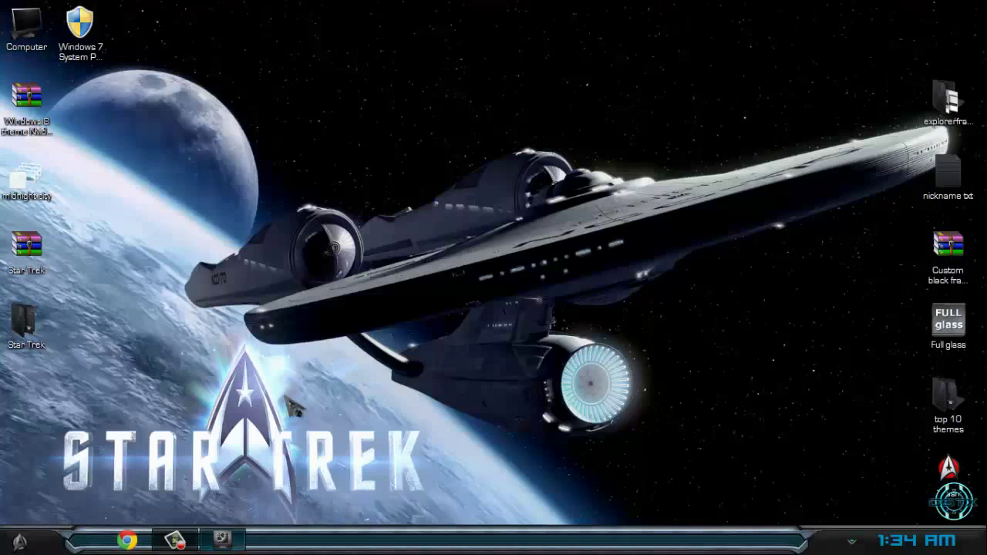
Close the Personalization window from its taskbar jump list
{"action": "right_click", "coordinate": [285, 398]}
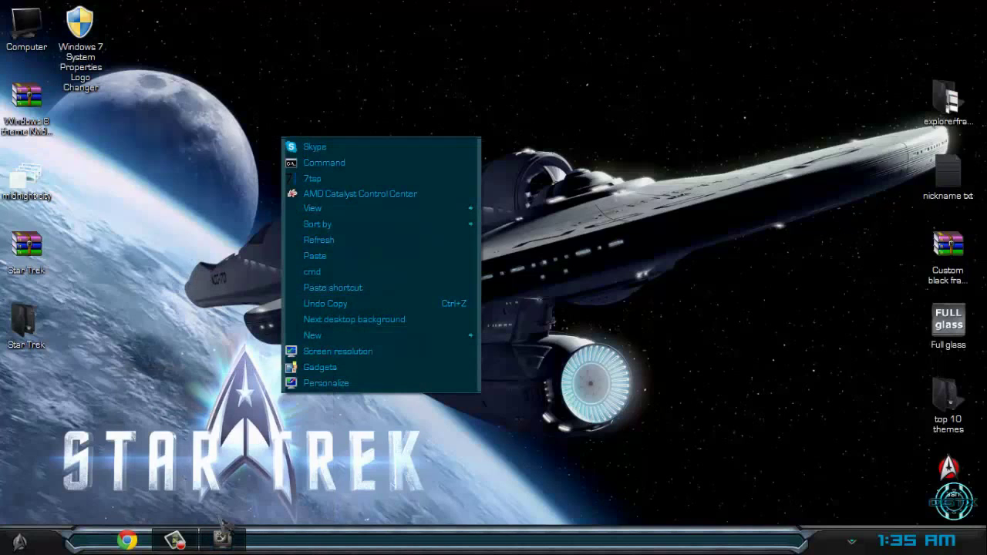
{"action": "right_click", "coordinate": [224, 539]}
{"action": "left_click", "coordinate": [190, 501]}
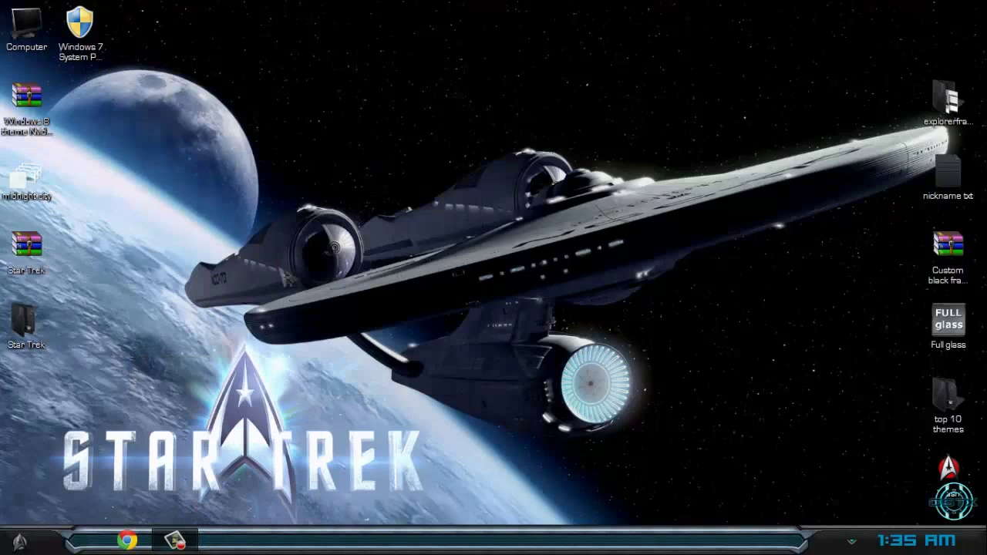
Advance the desktop background five times to the green-nebula Enterprise wallpaper
{"action": "right_click", "coordinate": [279, 209]}
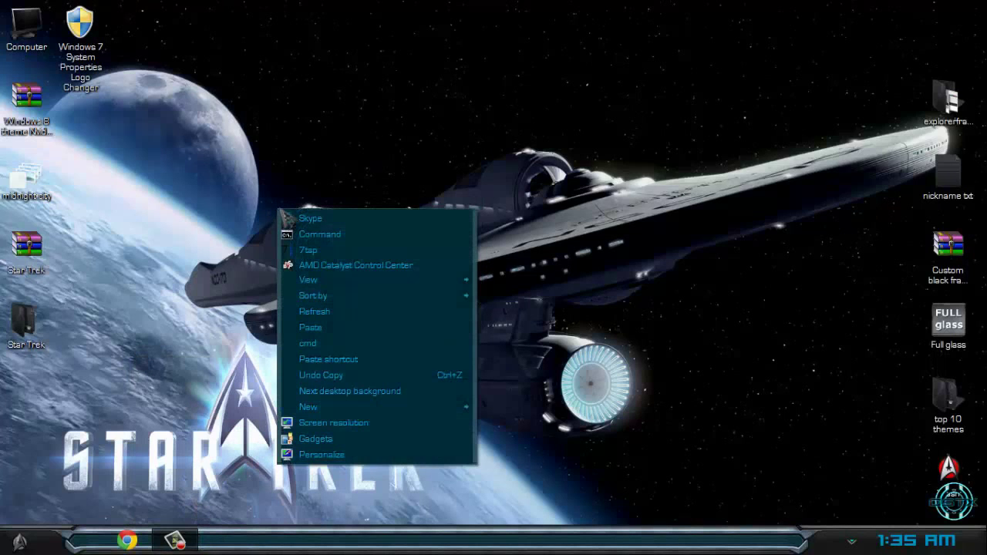
{"action": "left_click", "coordinate": [324, 391]}
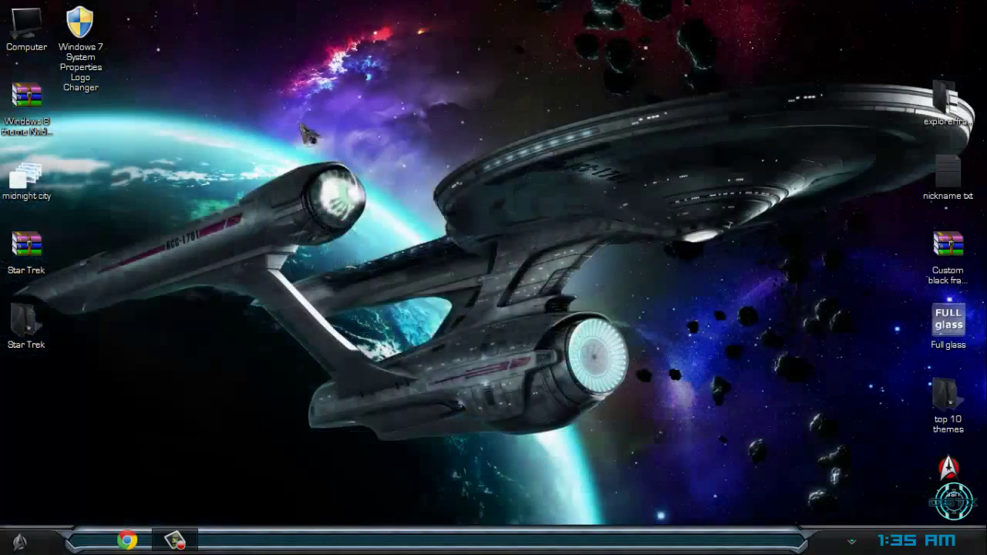
{"action": "right_click", "coordinate": [299, 124]}
{"action": "left_click", "coordinate": [342, 305]}
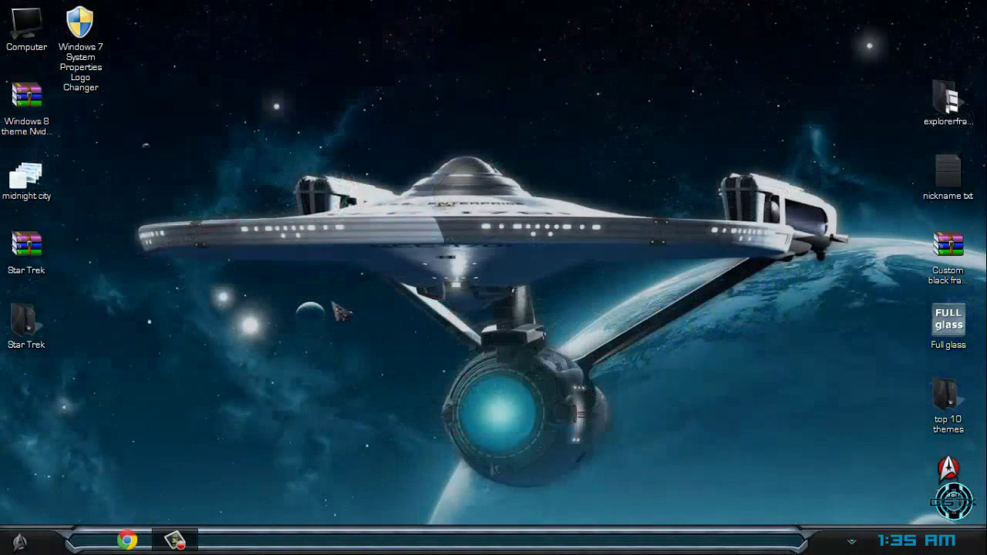
{"action": "right_click", "coordinate": [321, 160]}
{"action": "left_click", "coordinate": [339, 323]}
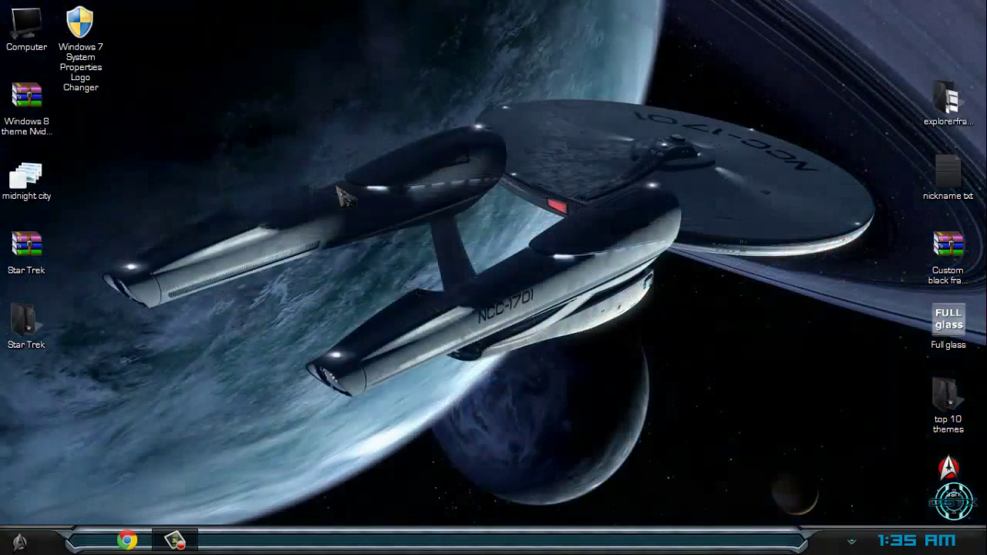
{"action": "right_click", "coordinate": [335, 187]}
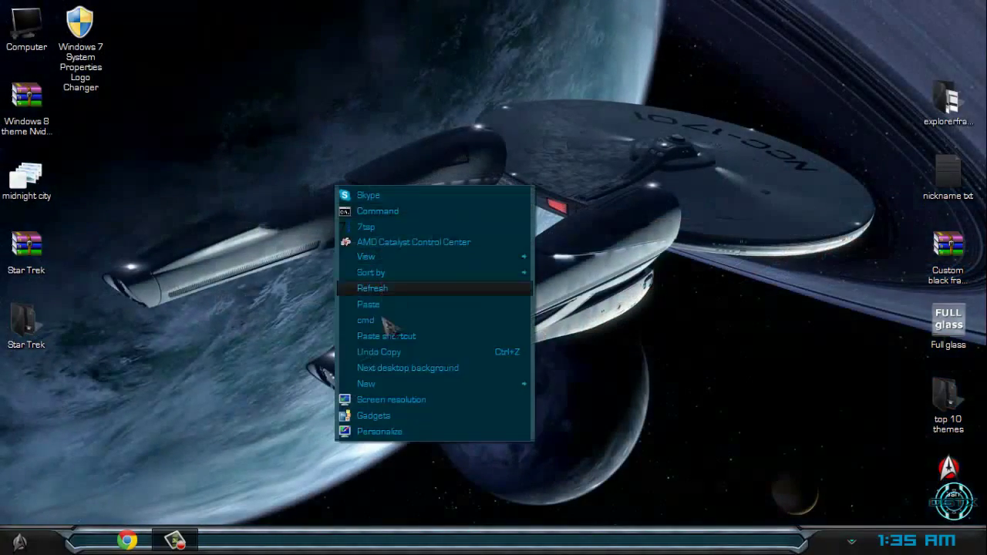
{"action": "left_click", "coordinate": [385, 365]}
{"action": "right_click", "coordinate": [352, 205]}
{"action": "left_click", "coordinate": [374, 385]}
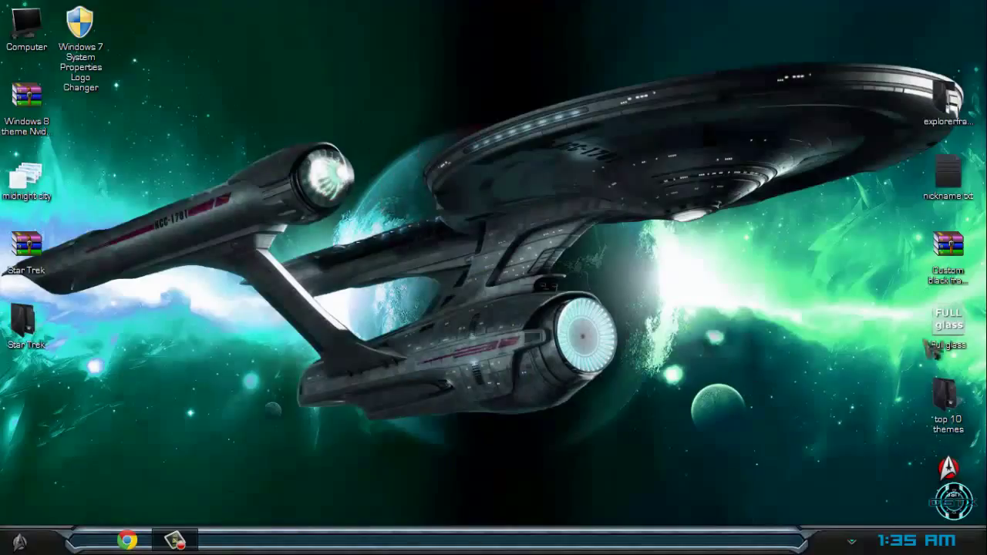
Turn on Full glass transparency, then open the Computer window and move it right
{"action": "double_click", "coordinate": [948, 346]}
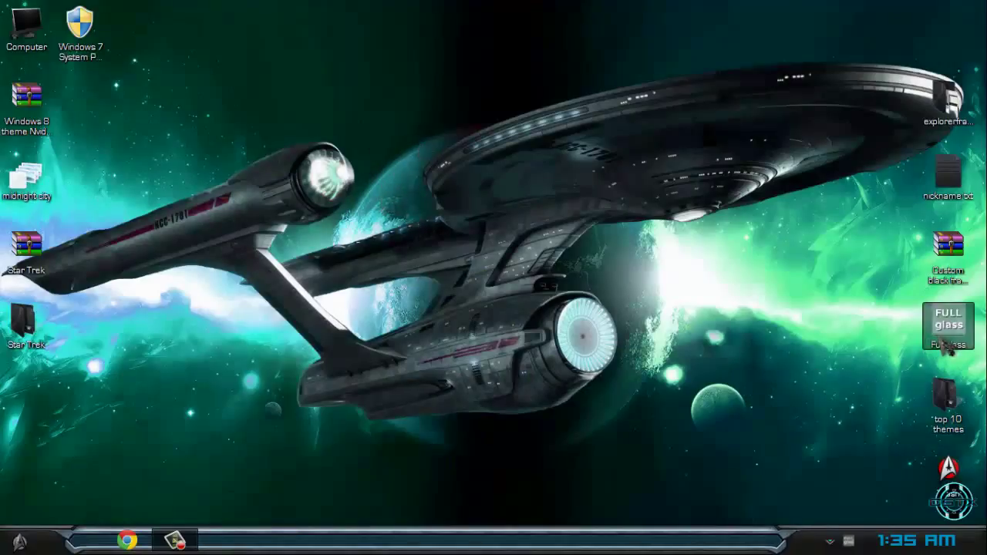
{"action": "left_click", "coordinate": [829, 539]}
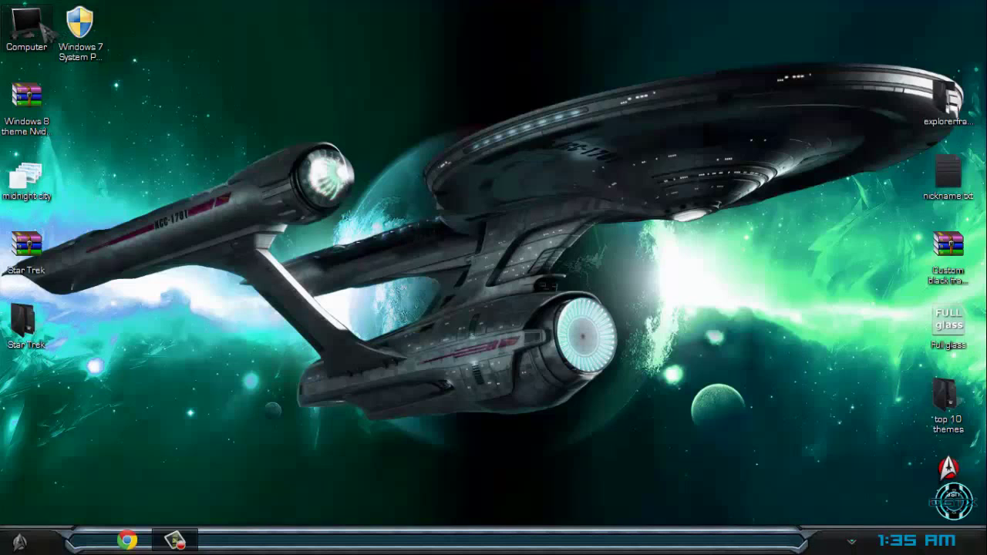
{"action": "double_click", "coordinate": [26, 27]}
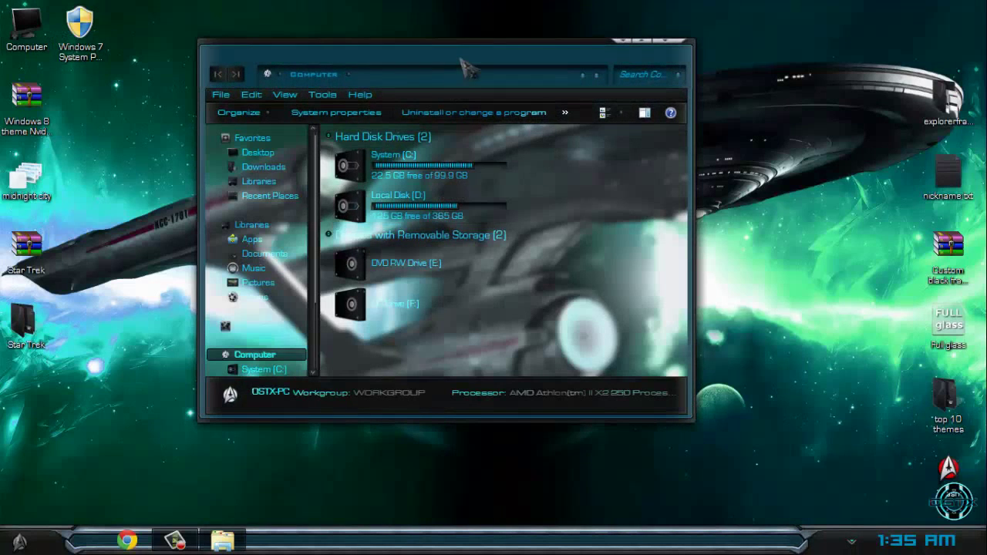
{"action": "mouse_move", "coordinate": [419, 71]}
{"action": "left_mouse_down"}
{"action": "mouse_move", "coordinate": [578, 75]}
{"action": "mouse_move", "coordinate": [493, 75]}
{"action": "left_mouse_up"}
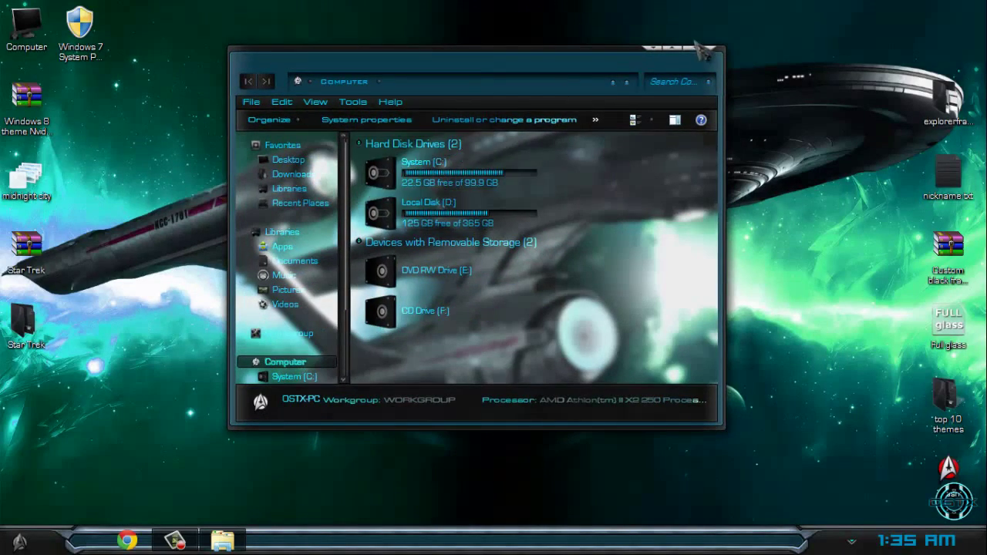
Compare the C and D drive details, close Computer, and bring up the themed Start menu
{"action": "left_click", "coordinate": [443, 181]}
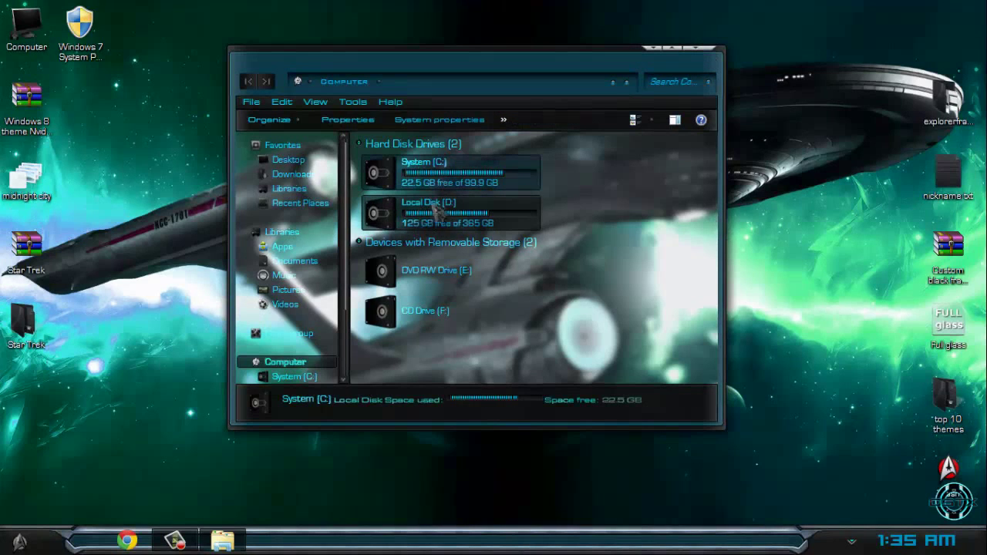
{"action": "left_click", "coordinate": [420, 228]}
{"action": "left_click", "coordinate": [515, 168]}
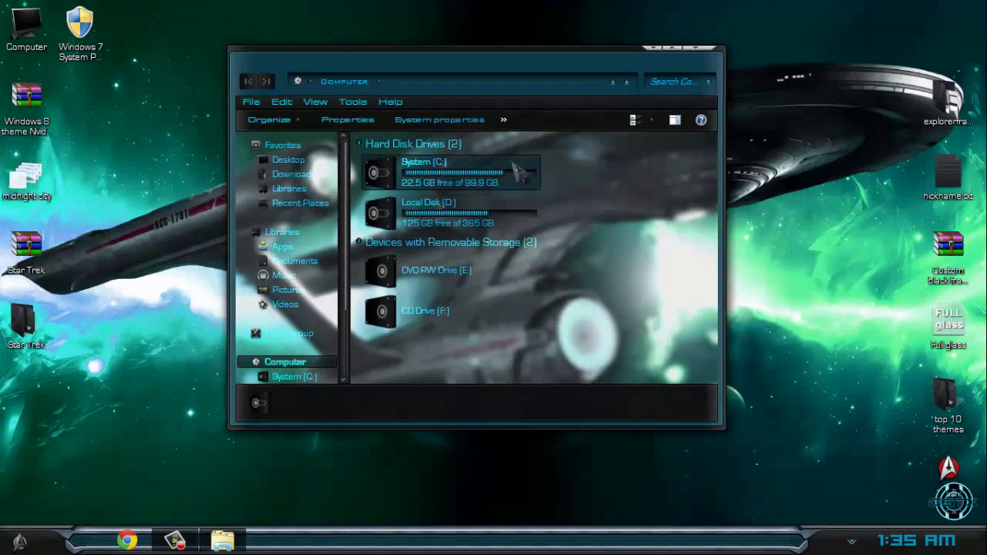
{"action": "left_click", "coordinate": [520, 214]}
{"action": "left_click", "coordinate": [502, 176]}
{"action": "left_click", "coordinate": [503, 176]}
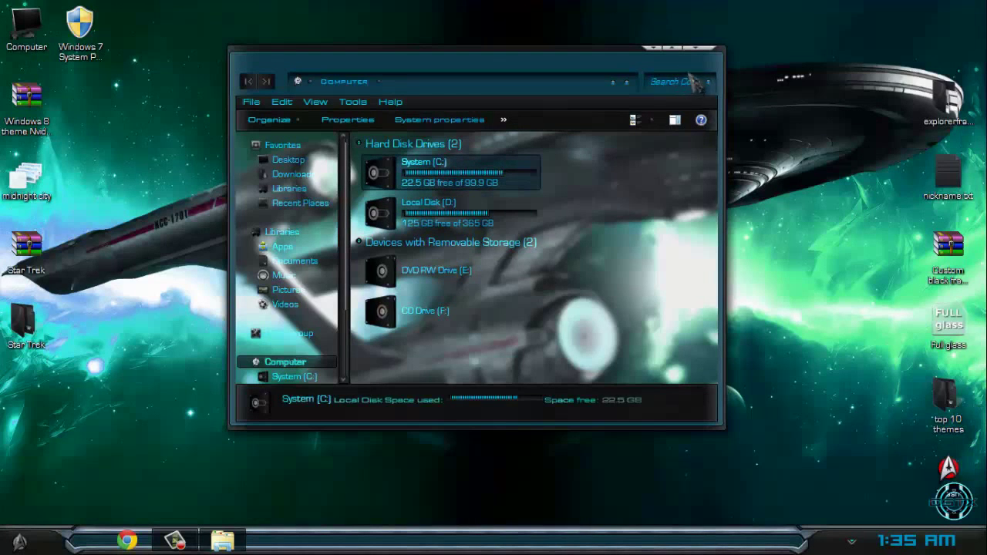
{"action": "left_click", "coordinate": [712, 59]}
{"action": "key", "text": "super"}
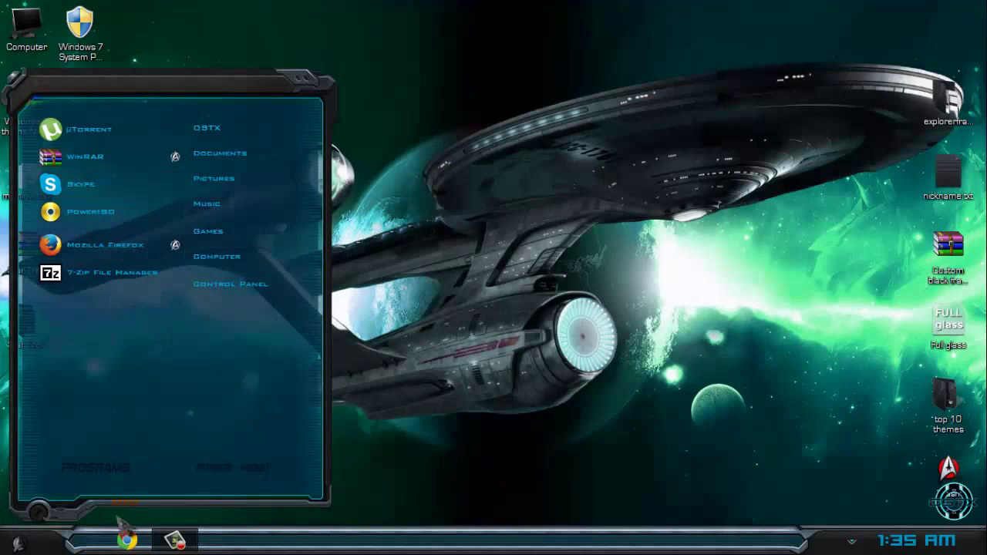
Browse All Programs, then start and cancel renaming the Computer entry
{"action": "left_click", "coordinate": [106, 474]}
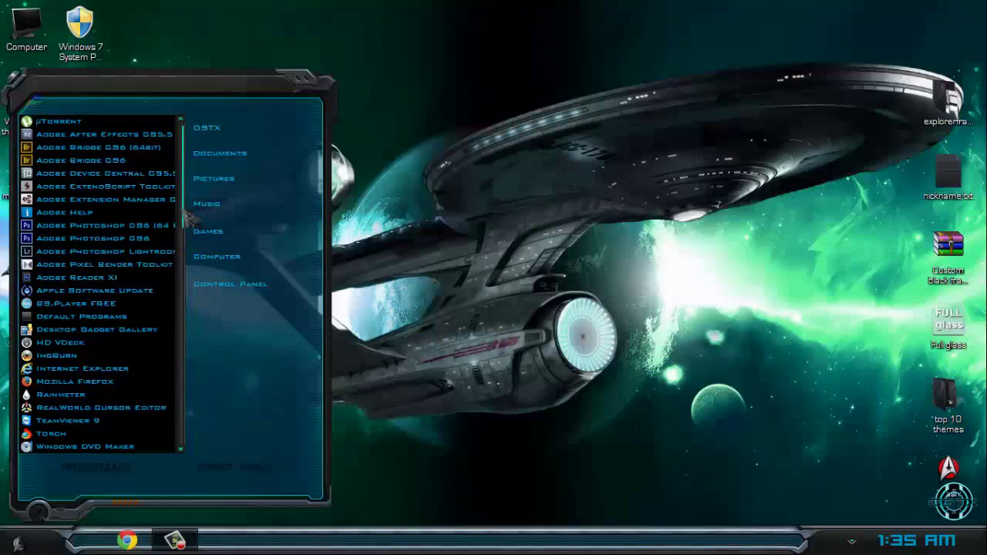
{"action": "scroll", "coordinate": [100, 286], "scroll_direction": "down", "scroll_amount": 5}
{"action": "scroll", "coordinate": [100, 286], "scroll_direction": "up", "scroll_amount": 5}
{"action": "left_click", "coordinate": [20, 544]}
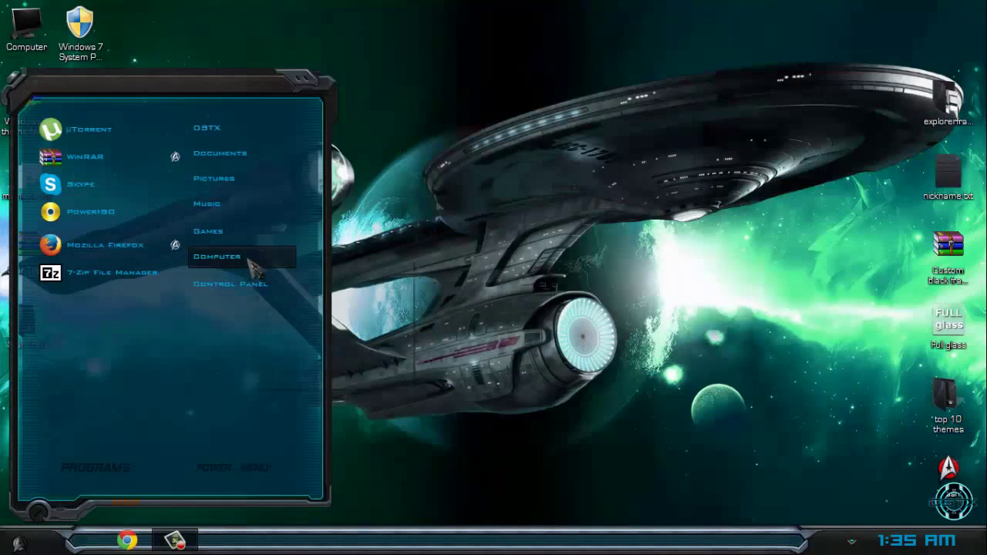
{"action": "right_click", "coordinate": [250, 262]}
{"action": "left_click", "coordinate": [285, 364]}
{"action": "key", "text": "Escape"}
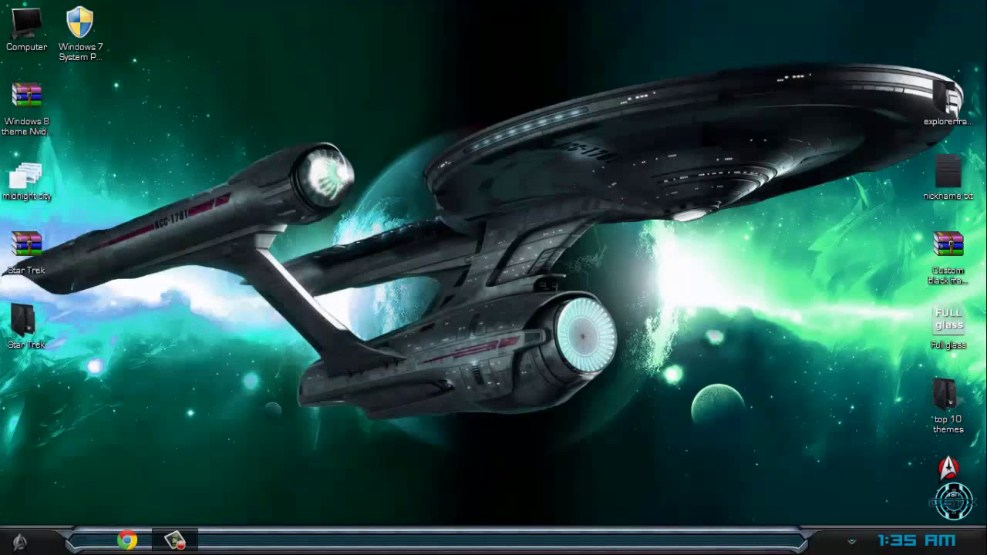
Preview Control Panel, then the Desktop and Documents folders, closing each window
{"action": "left_click", "coordinate": [20, 543]}
{"action": "left_click", "coordinate": [358, 325]}
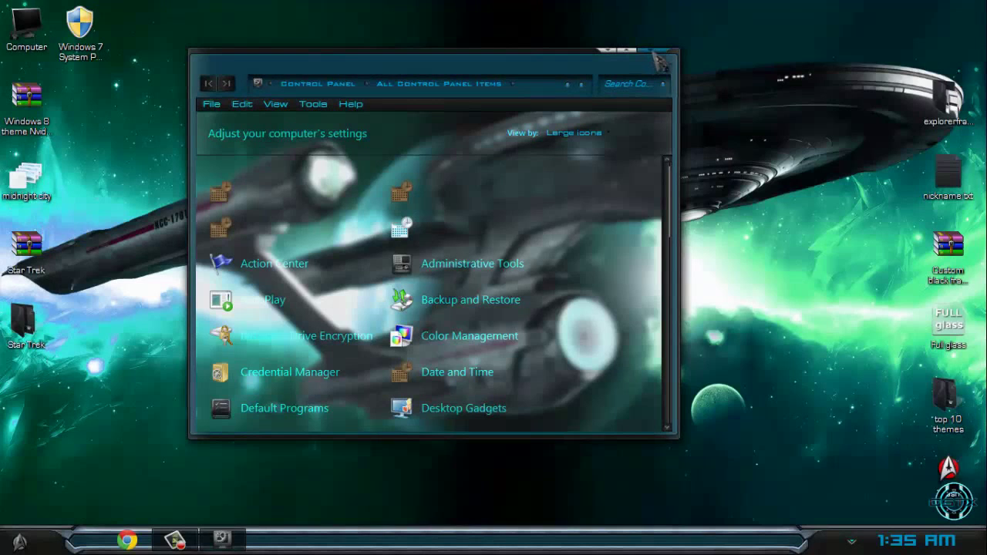
{"action": "left_click", "coordinate": [659, 60]}
{"action": "key", "text": "super"}
{"action": "key", "text": "Escape"}
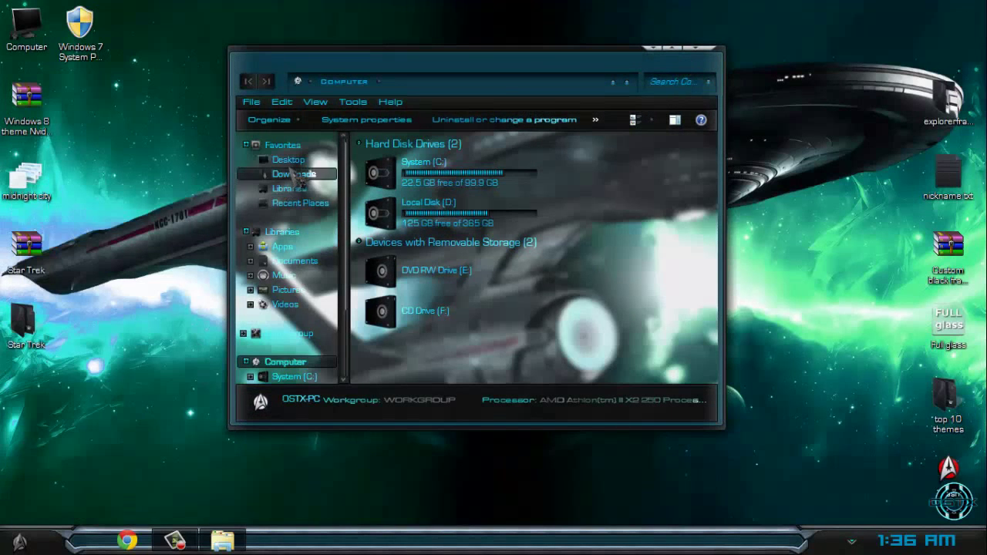
{"action": "left_click", "coordinate": [287, 159]}
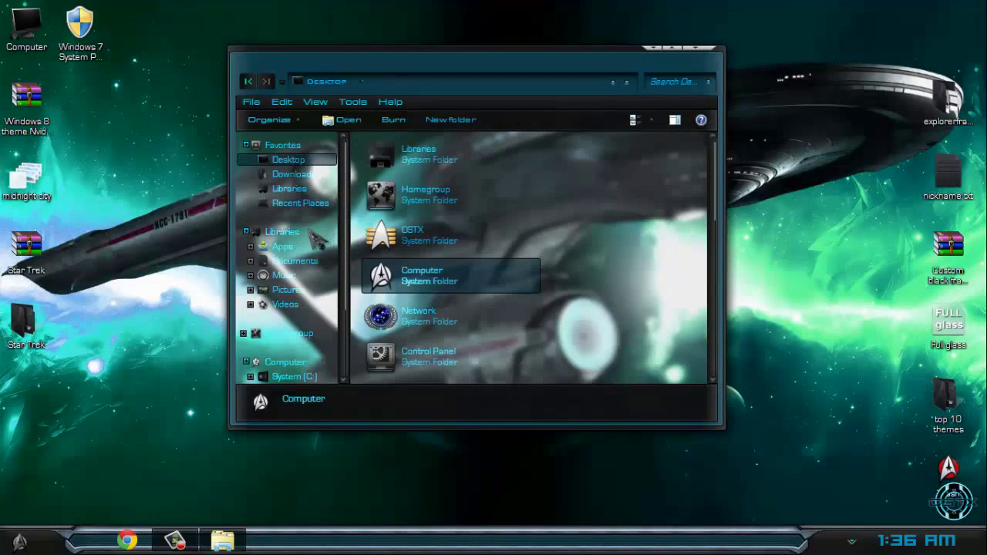
{"action": "left_click", "coordinate": [296, 261]}
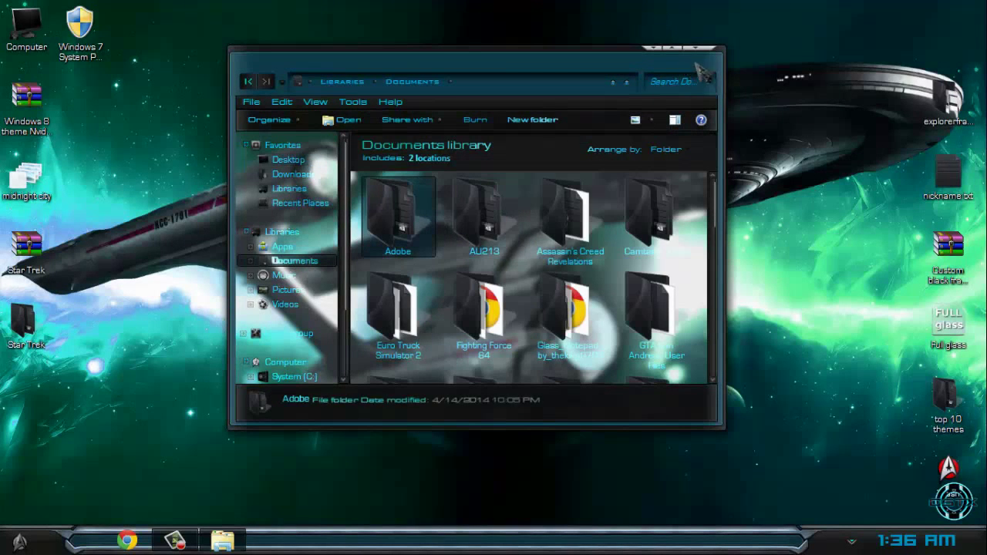
{"action": "left_click", "coordinate": [710, 48]}
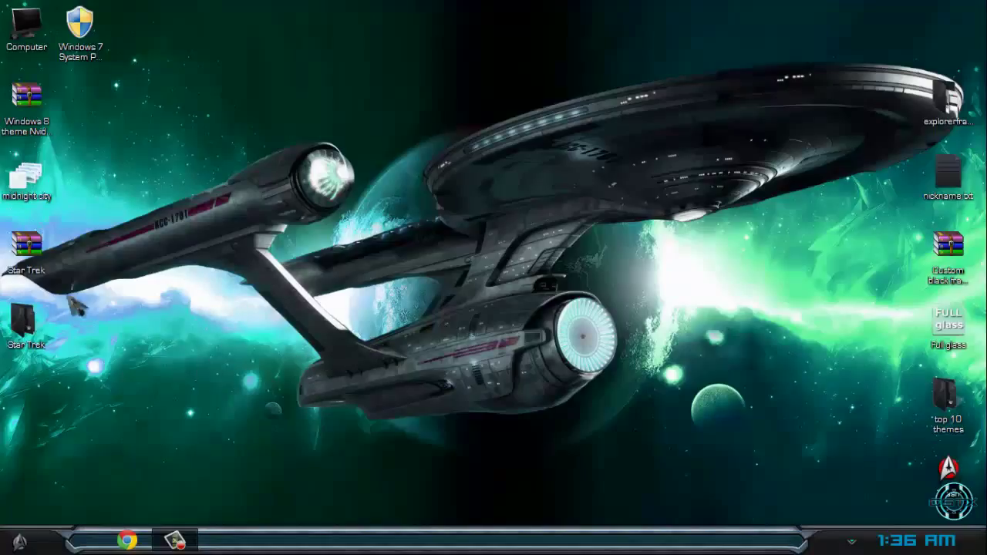
{"action": "left_click", "coordinate": [27, 247]}
{"action": "right_click", "coordinate": [315, 177]}
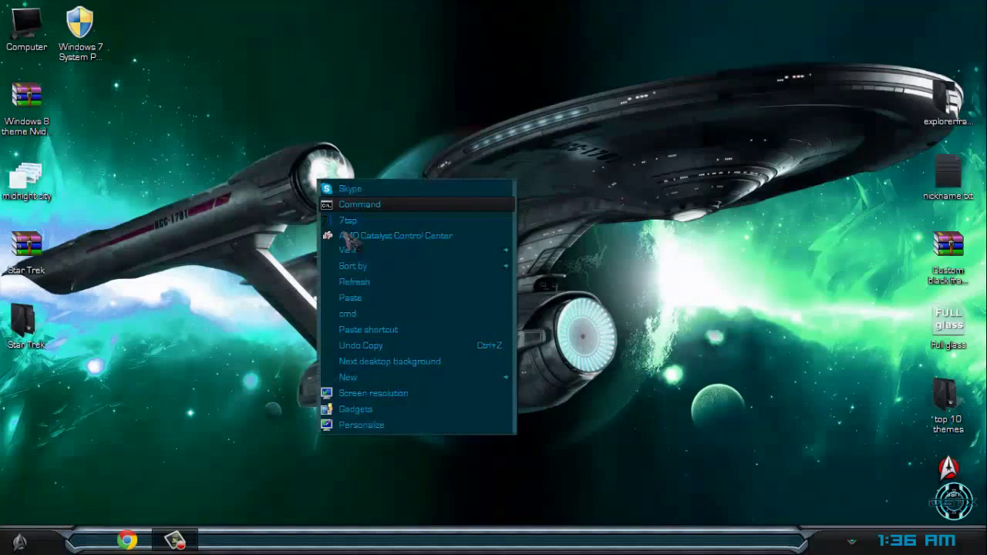
{"action": "left_click", "coordinate": [353, 279]}
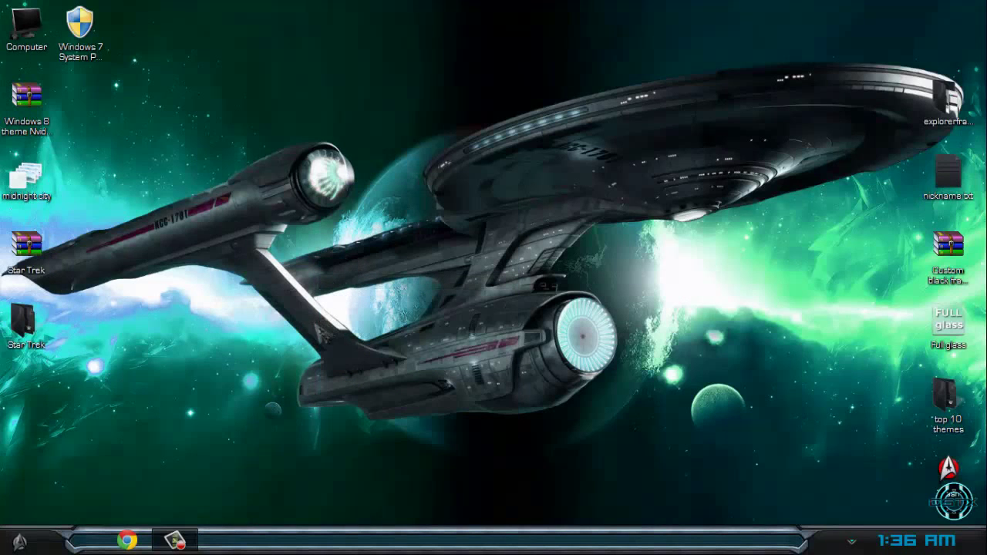